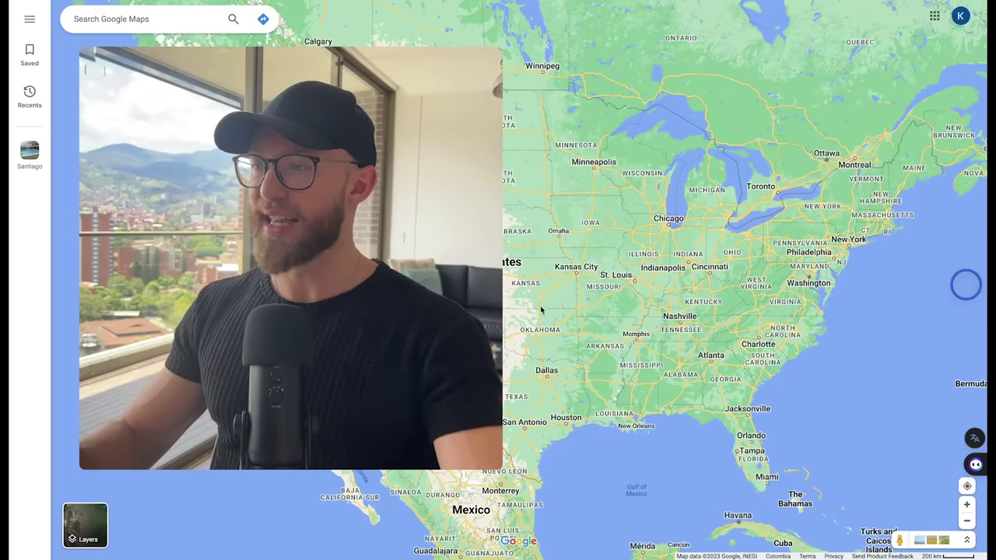
- Pan the Las Vegas map beside the 'roofing las vegas nv' search results
mouse_move(401, 242)
drag(401, 242, 751, 246)
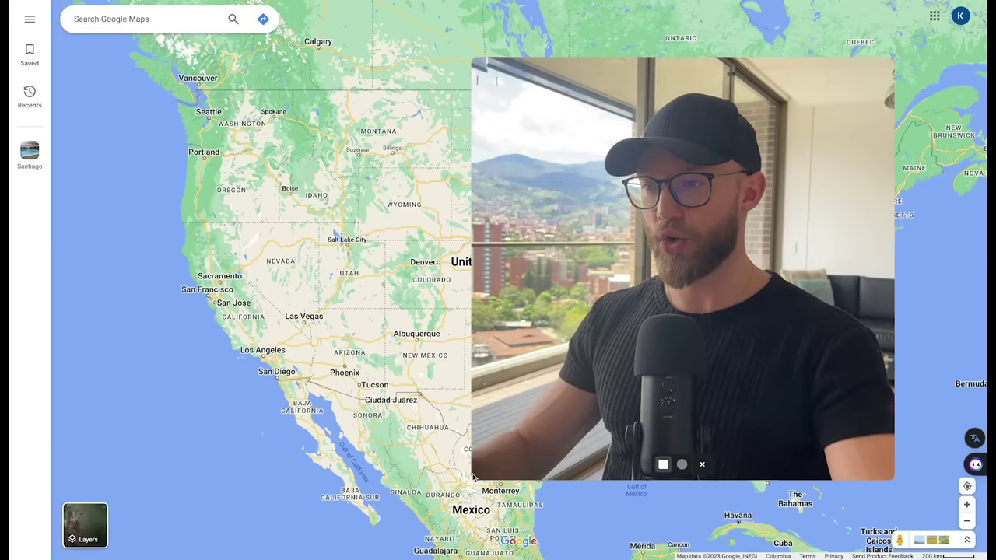
drag(474, 482, 405, 238)
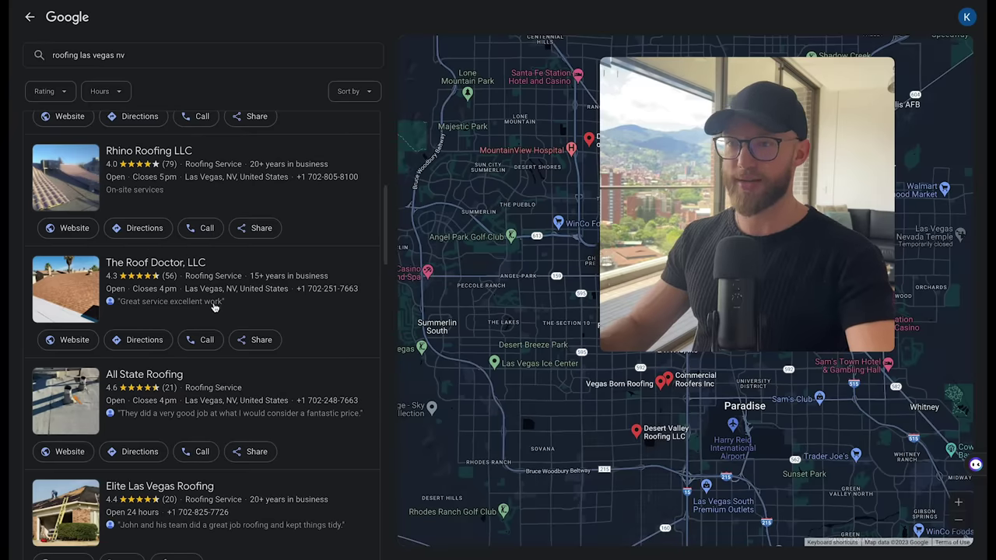
- Browse the first page of Las Vegas roofing results in the list
mouse_move(700, 263)
drag(701, 263, 445, 224)
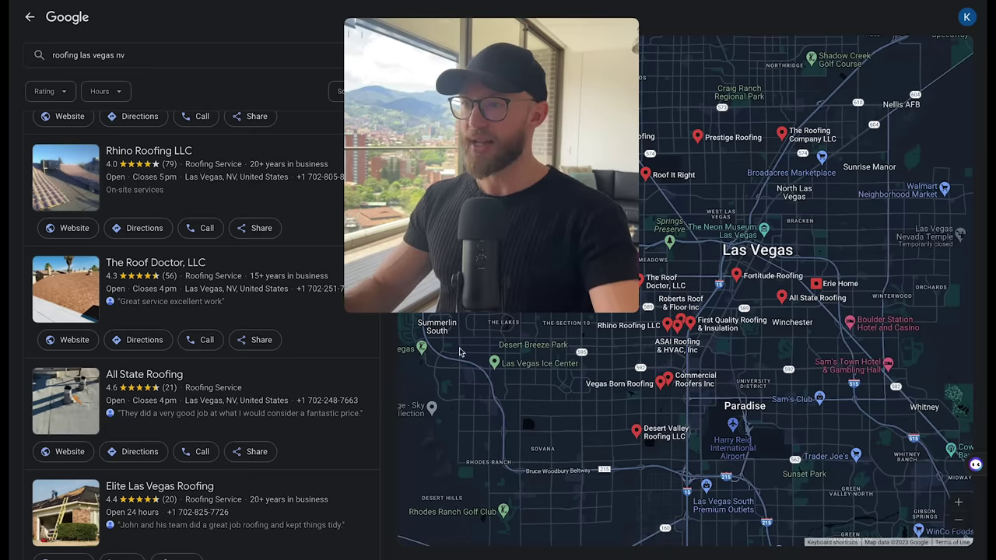
scroll(202, 280, up, 1)
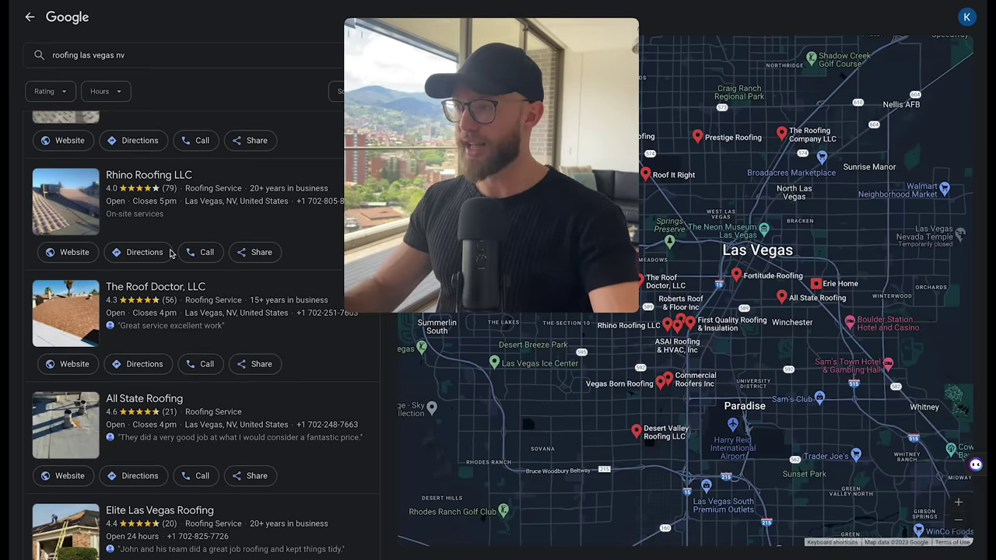
scroll(171, 256, down, 3)
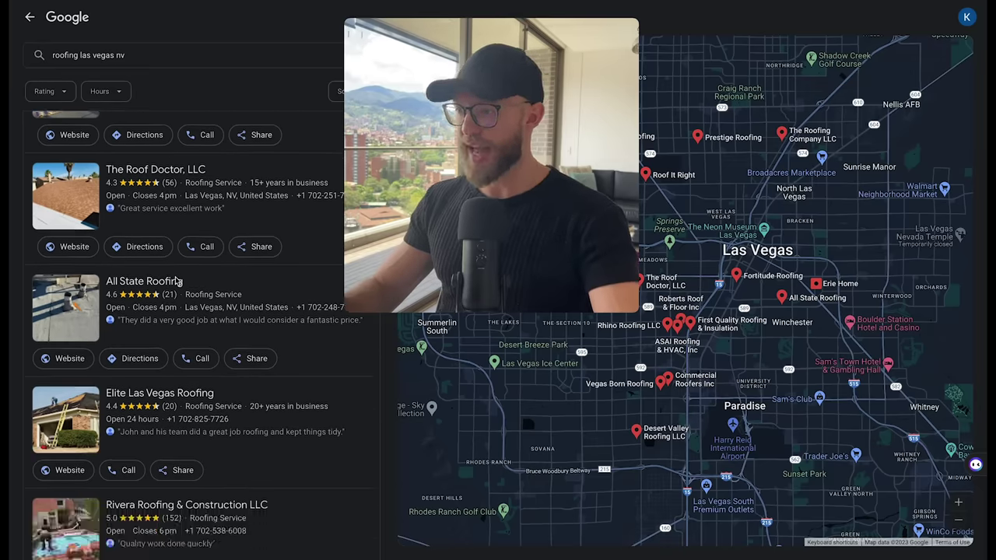
scroll(179, 282, down, 2)
scroll(183, 282, down, 4)
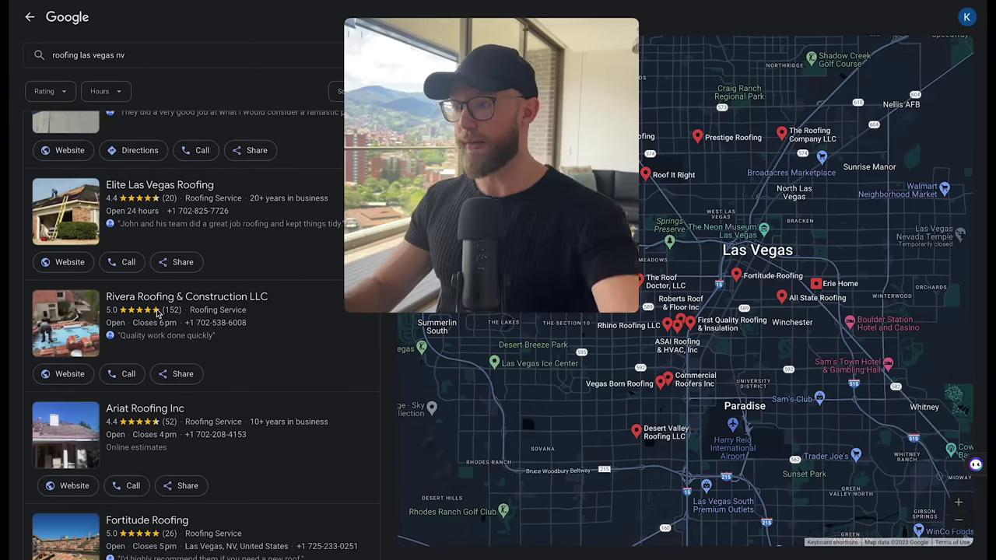
scroll(158, 313, down, 9)
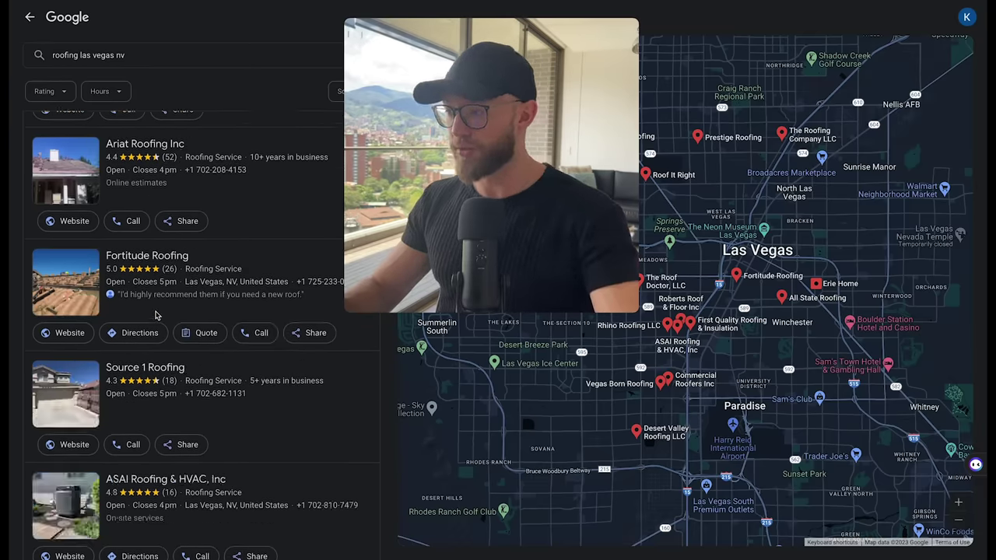
scroll(158, 313, down, 5)
scroll(161, 313, up, 2)
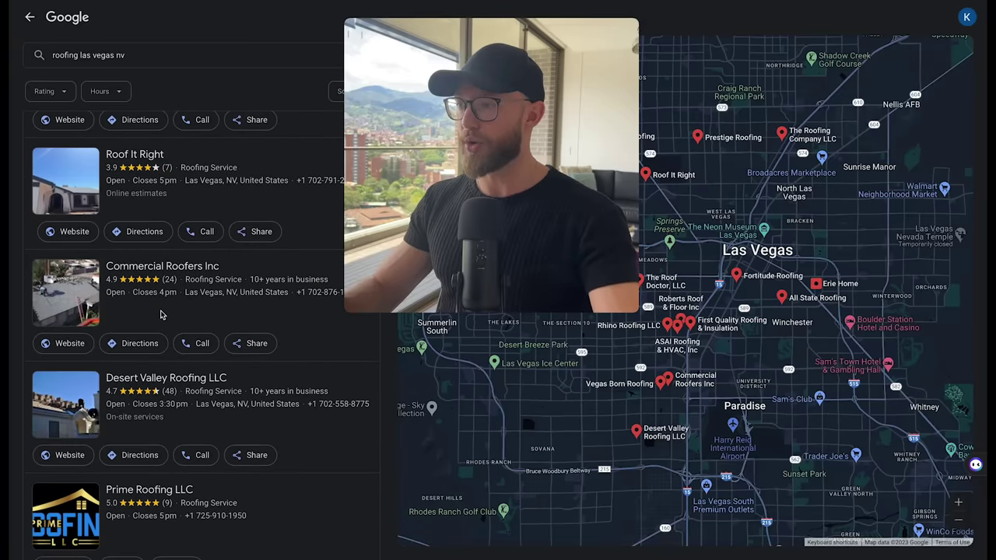
scroll(161, 313, up, 1)
scroll(171, 285, down, 3)
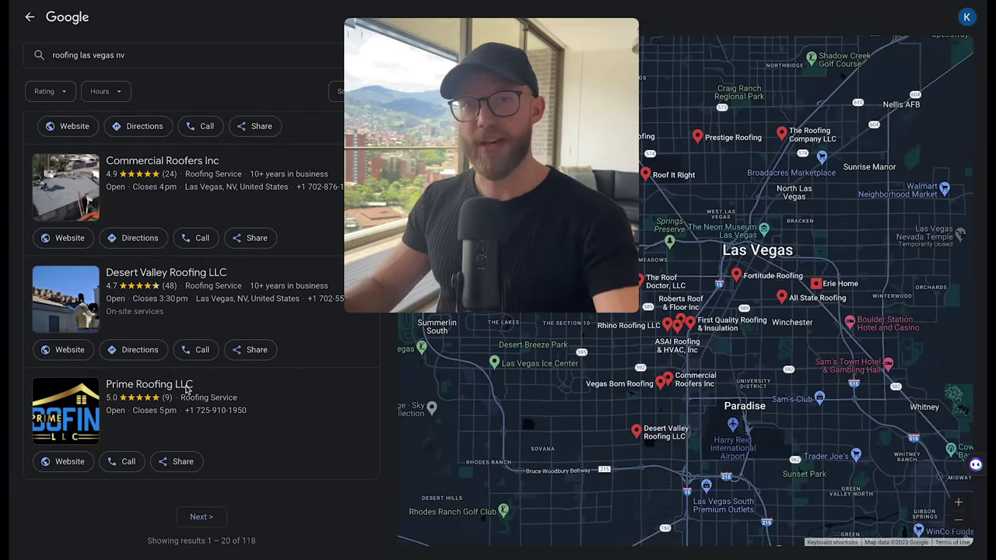
- Go to the second page of roofing results and scroll toward Highland Commercial Roofing
click(202, 516)
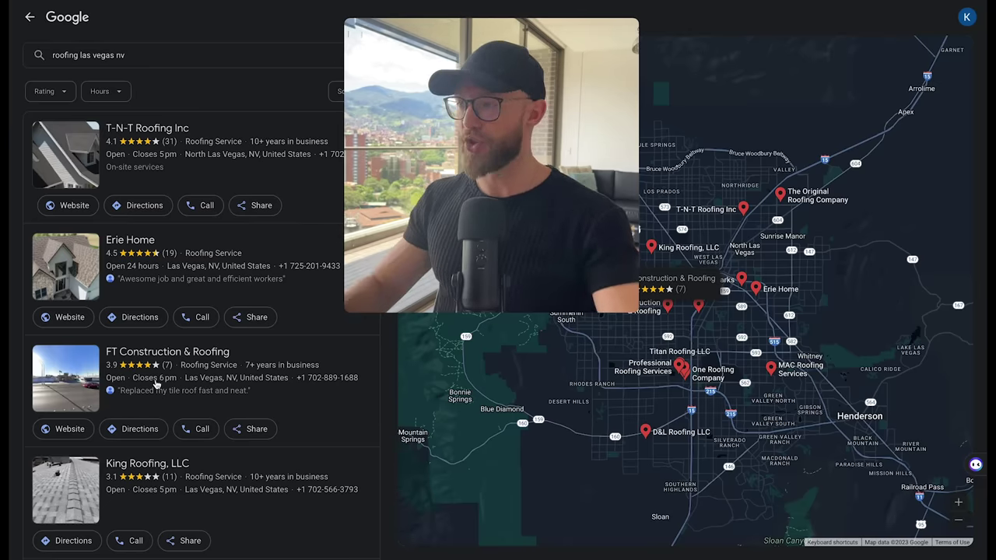
scroll(156, 383, down, 15)
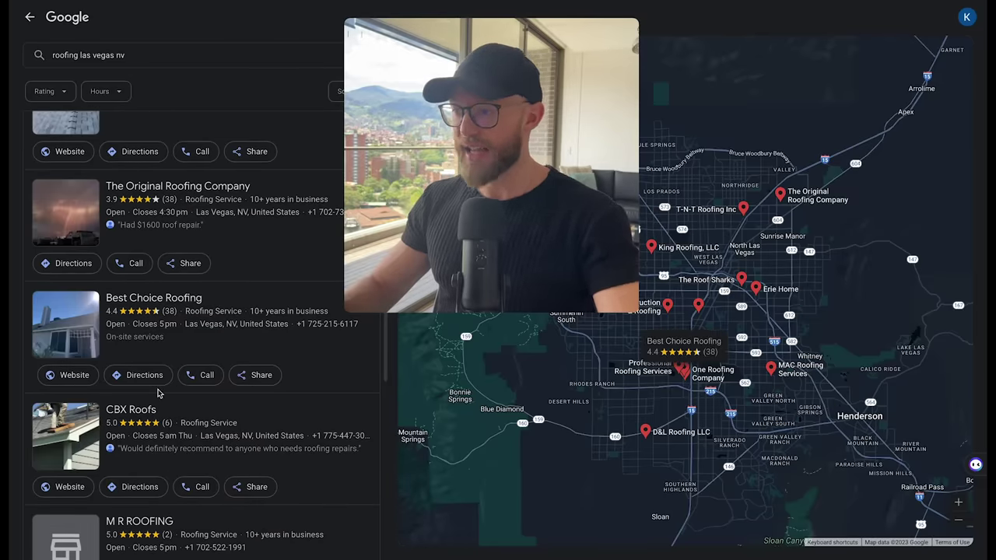
scroll(158, 393, down, 4)
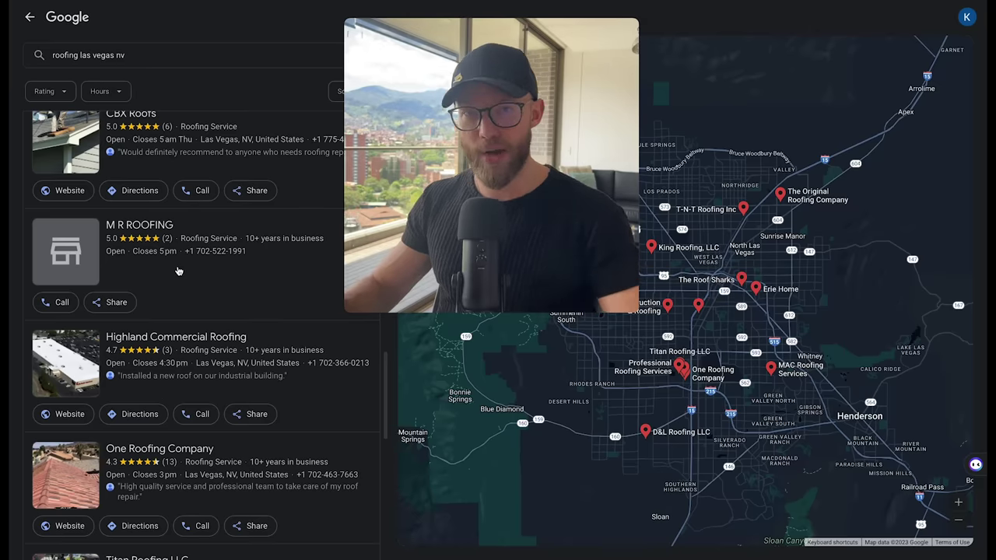
mouse_move(413, 179)
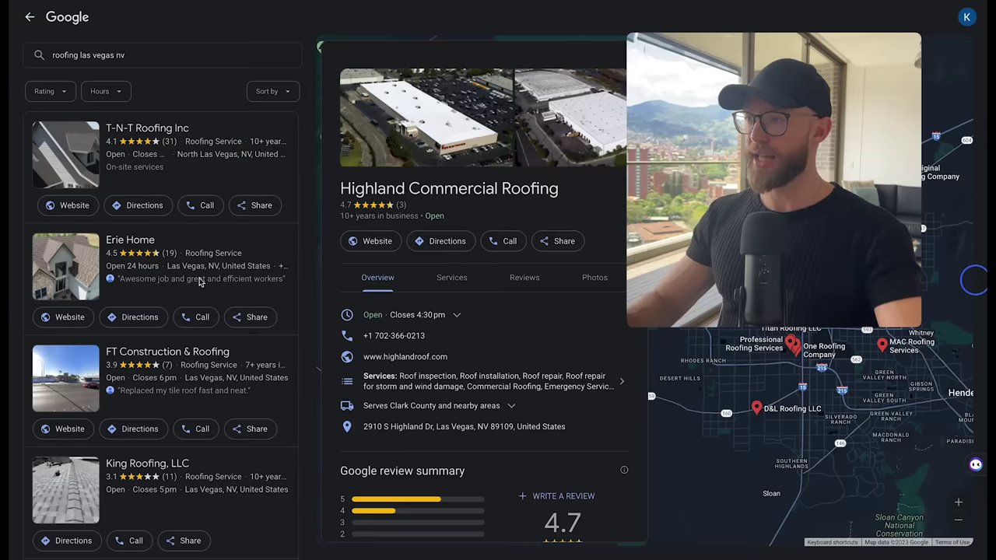
- Check Erie Home's listing, then open FT Construction & Roofing's details with its business.site address
click(198, 270)
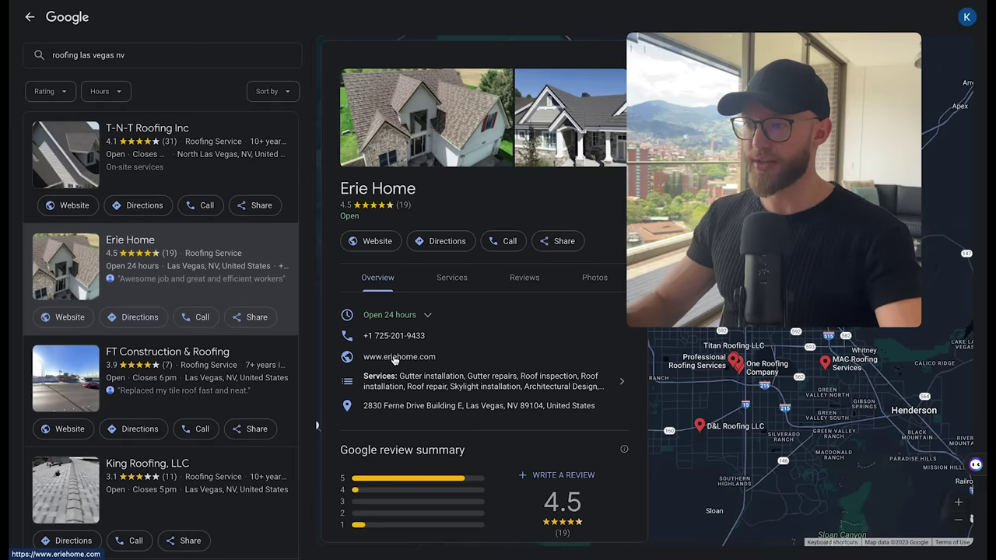
scroll(152, 315, down, 3)
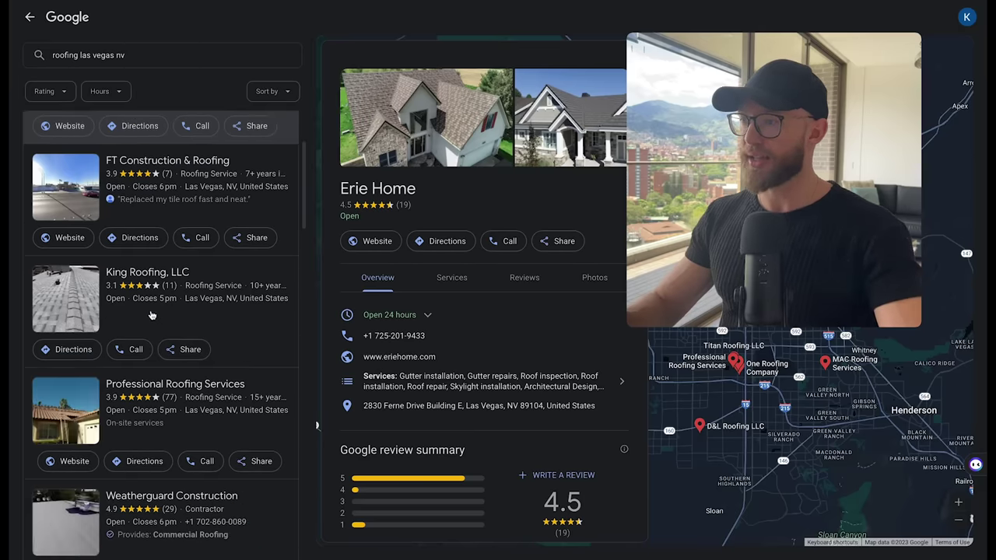
click(198, 193)
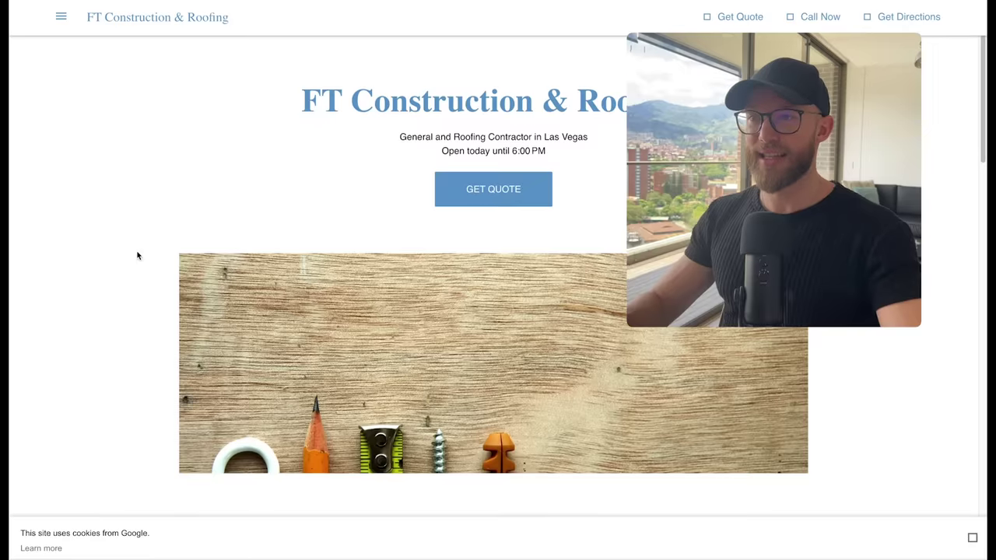
- Scroll FT Construction & Roofing's website down to its Testimonials section
scroll(137, 255, down, 5)
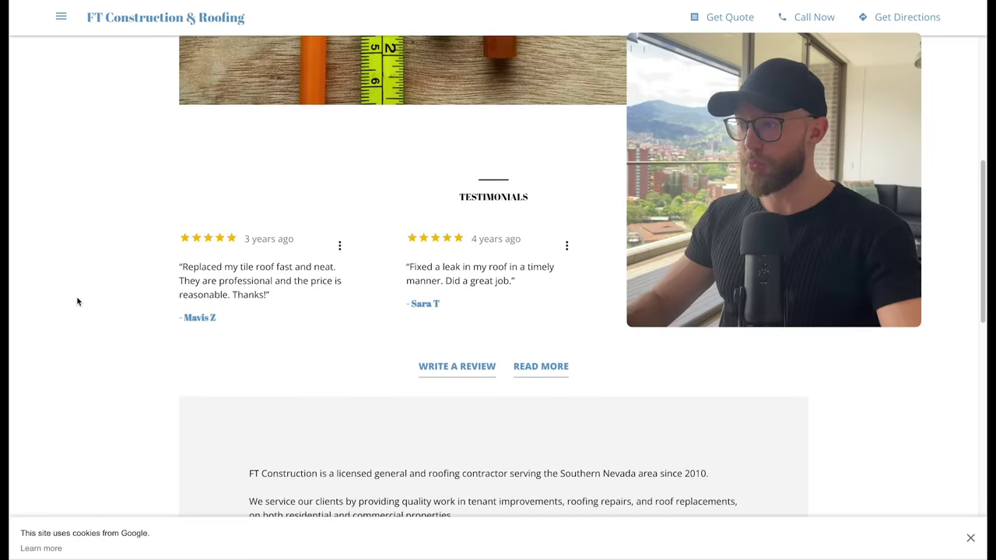
scroll(77, 302, up, 3)
scroll(77, 302, down, 2)
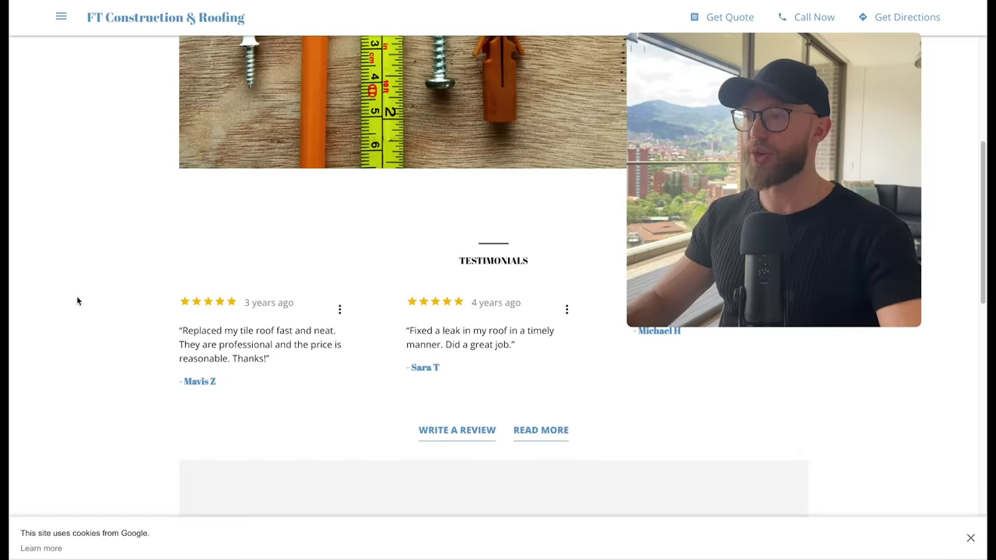
scroll(77, 301, down, 1)
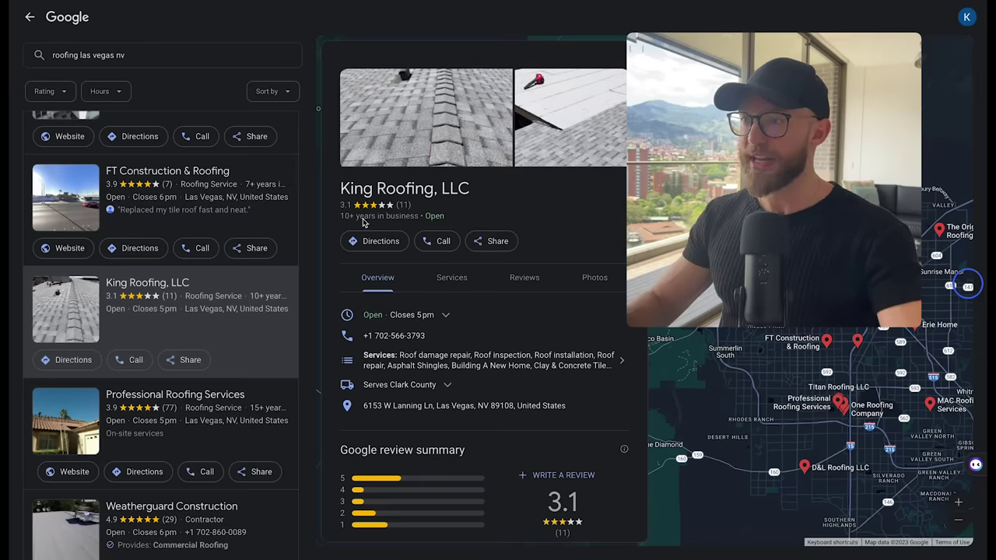
- Check King Roofing's years in business, then scroll further down the results list
drag(348, 216, 366, 216)
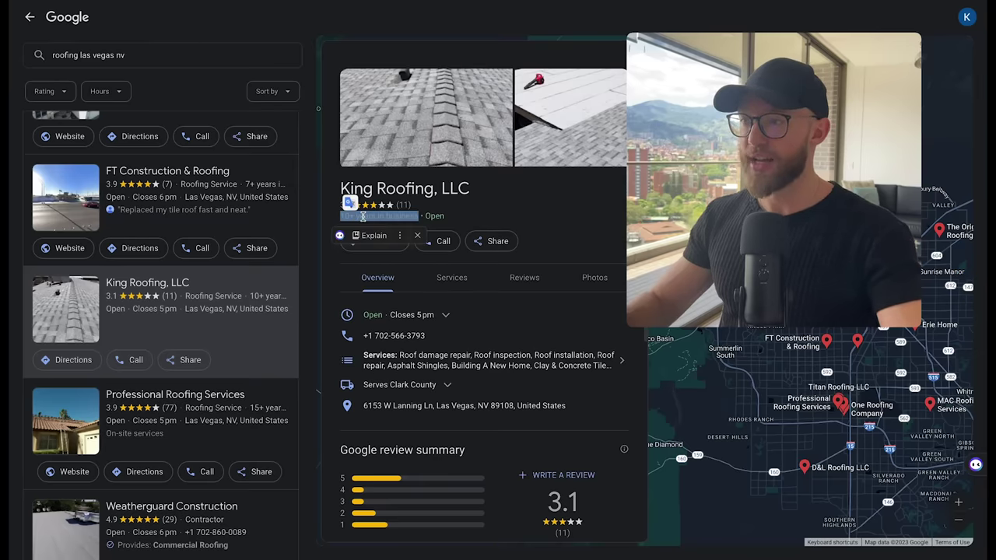
click(369, 216)
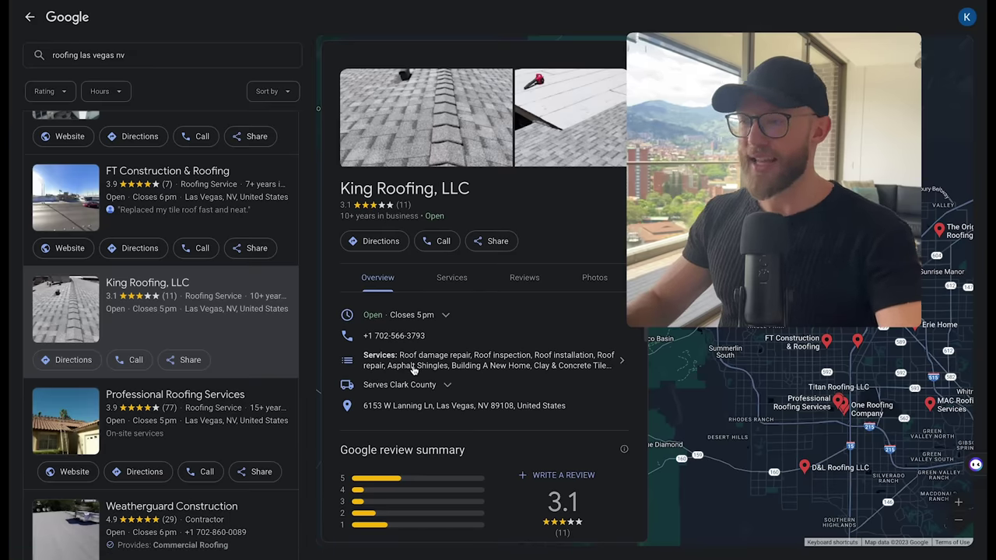
scroll(230, 306, down, 2)
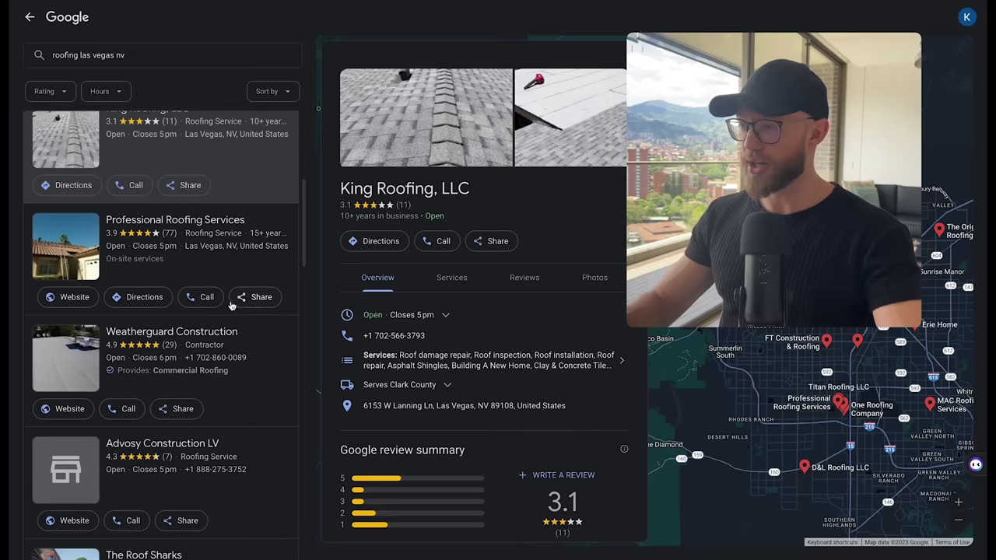
scroll(230, 307, down, 1)
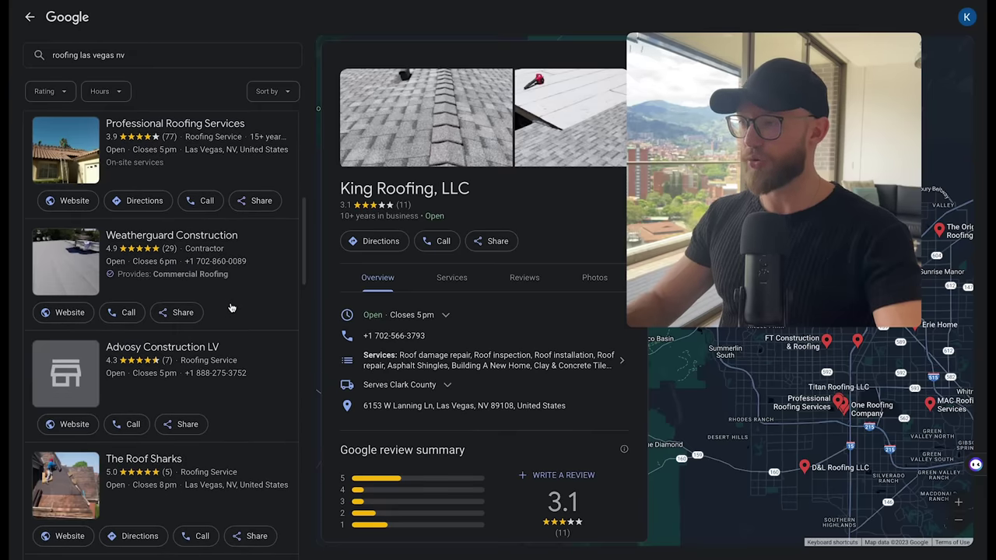
scroll(230, 308, down, 2)
scroll(228, 298, down, 3)
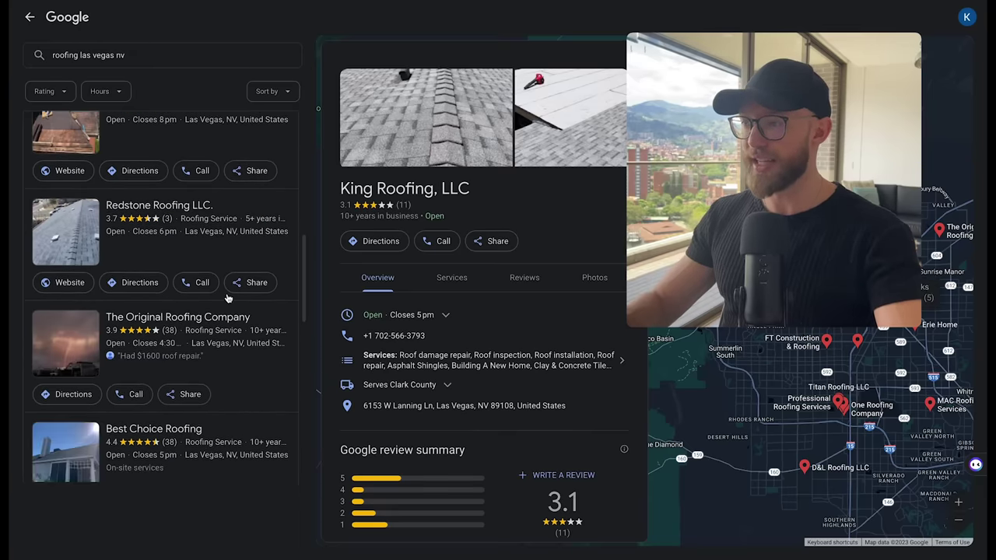
scroll(228, 298, down, 2)
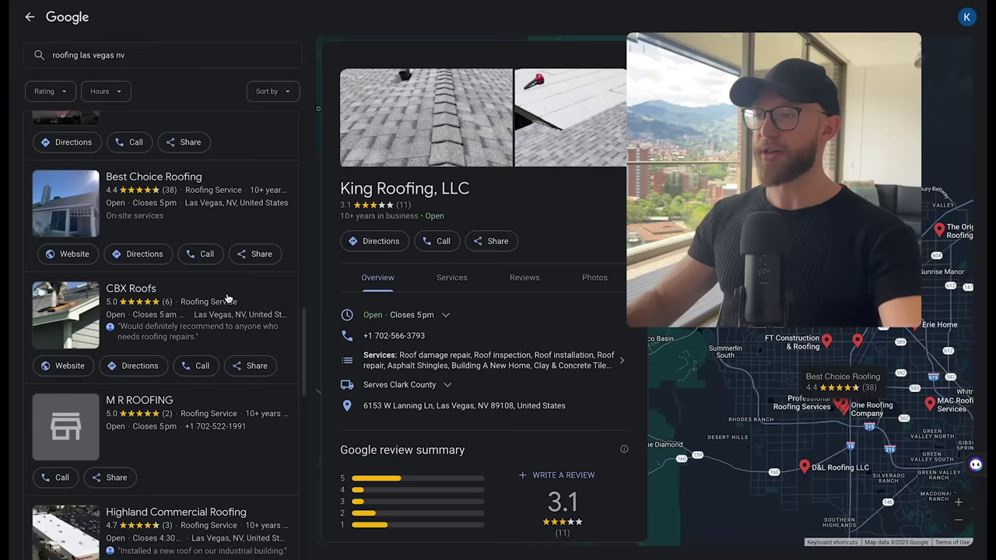
scroll(228, 298, down, 4)
scroll(228, 298, down, 3)
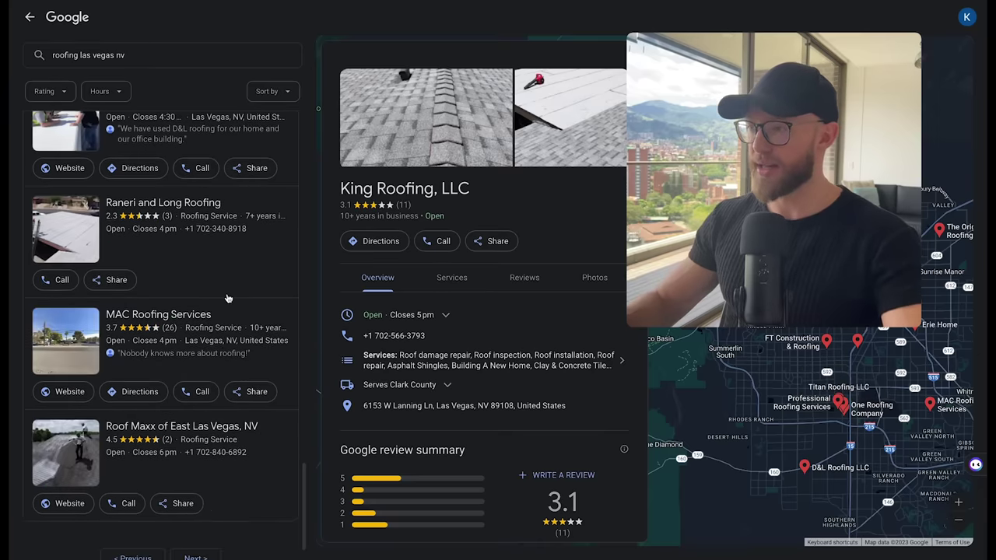
- Open Raneri and Long Roofing's details and highlight its 7+ years in business
click(194, 420)
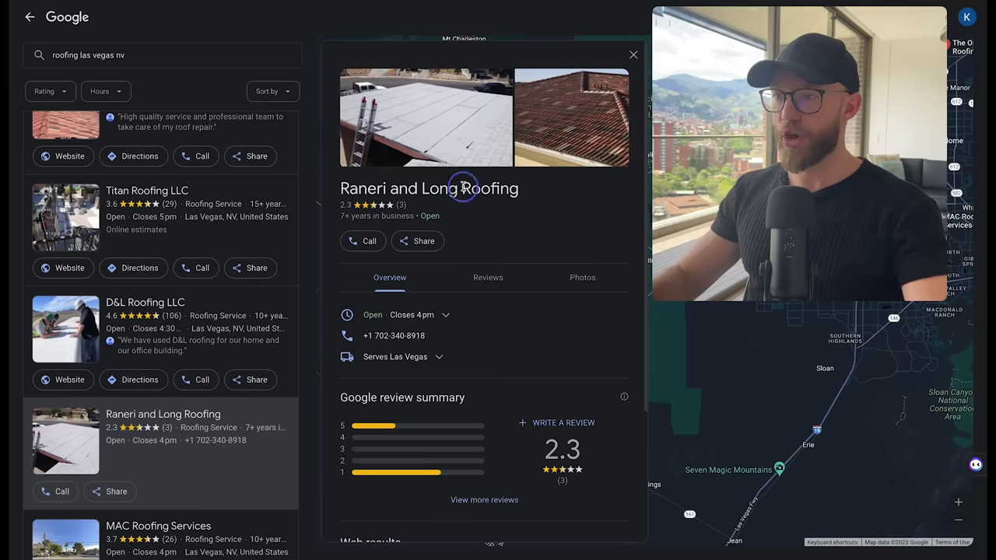
triple_click(358, 218)
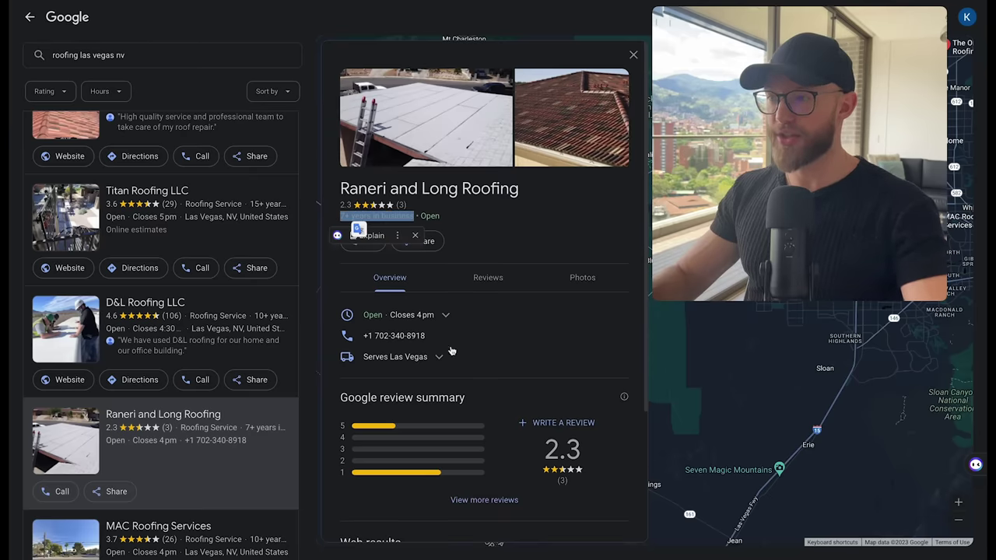
click(504, 180)
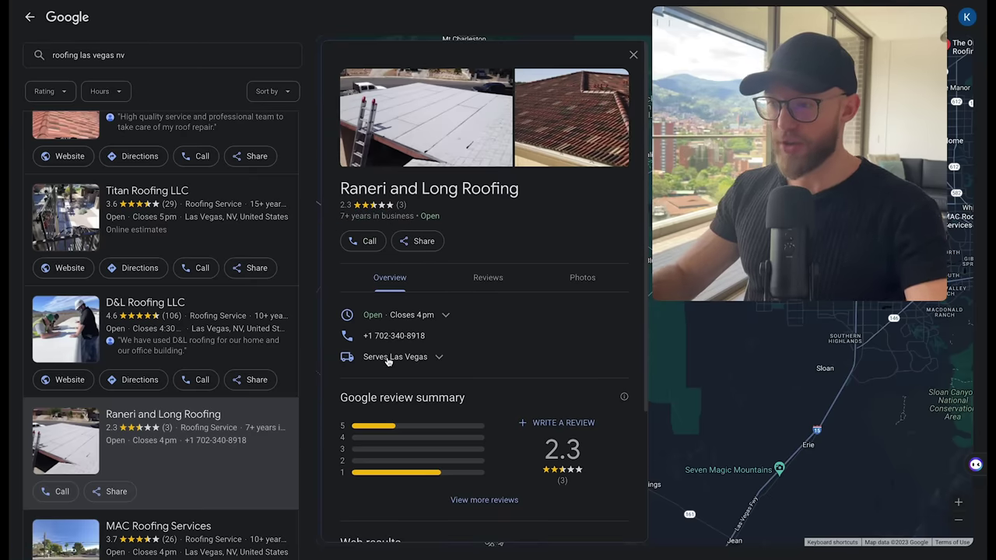
scroll(387, 360, down, 2)
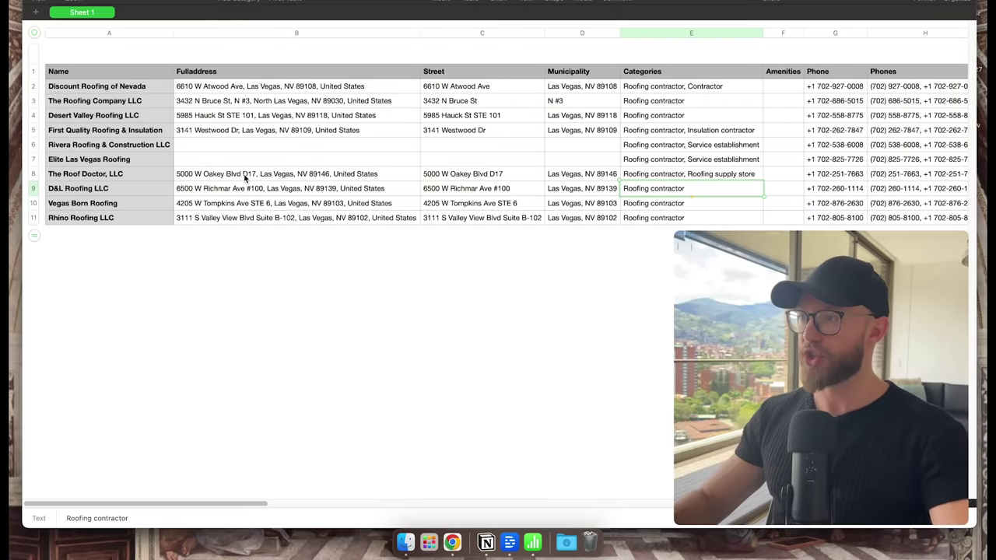
click(152, 95)
click(316, 102)
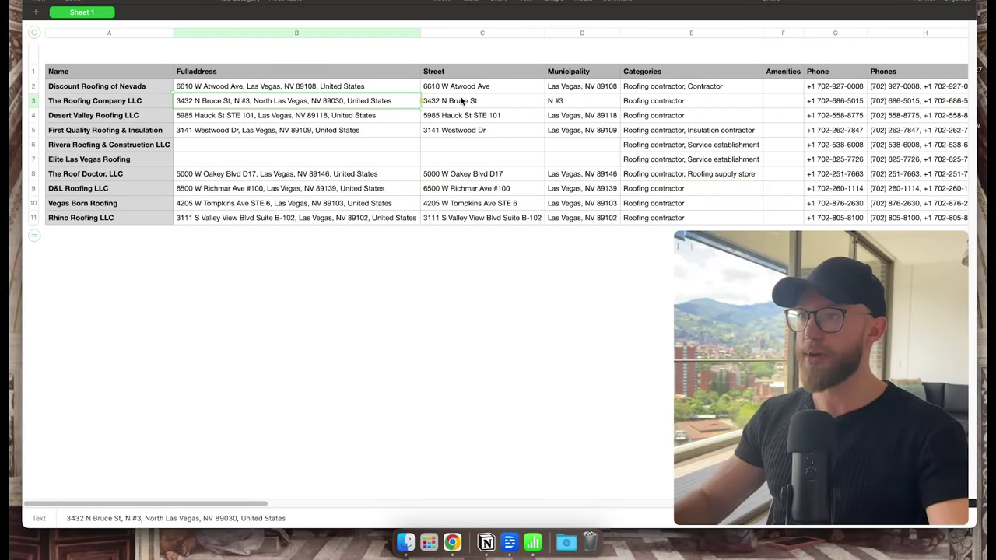
click(633, 117)
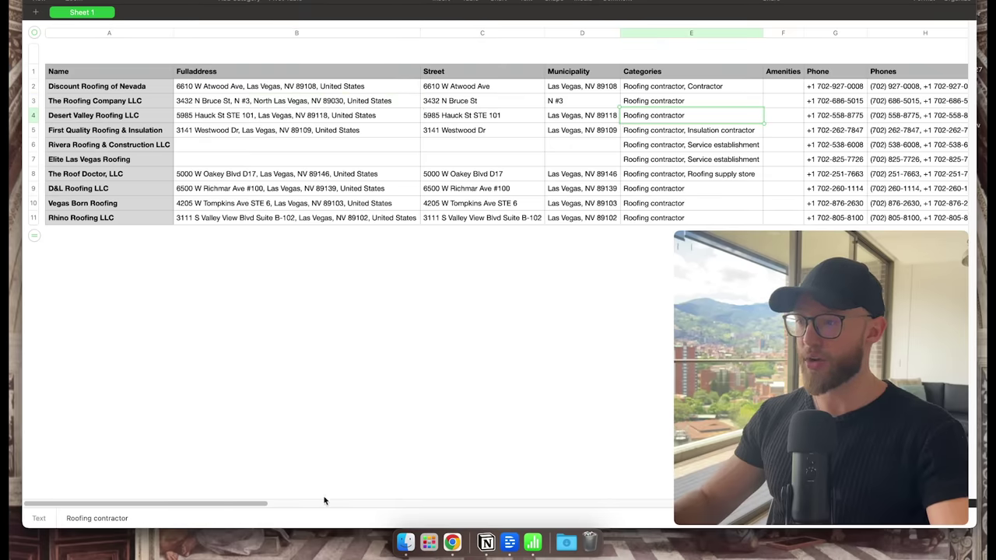
drag(261, 505, 410, 507)
click(452, 119)
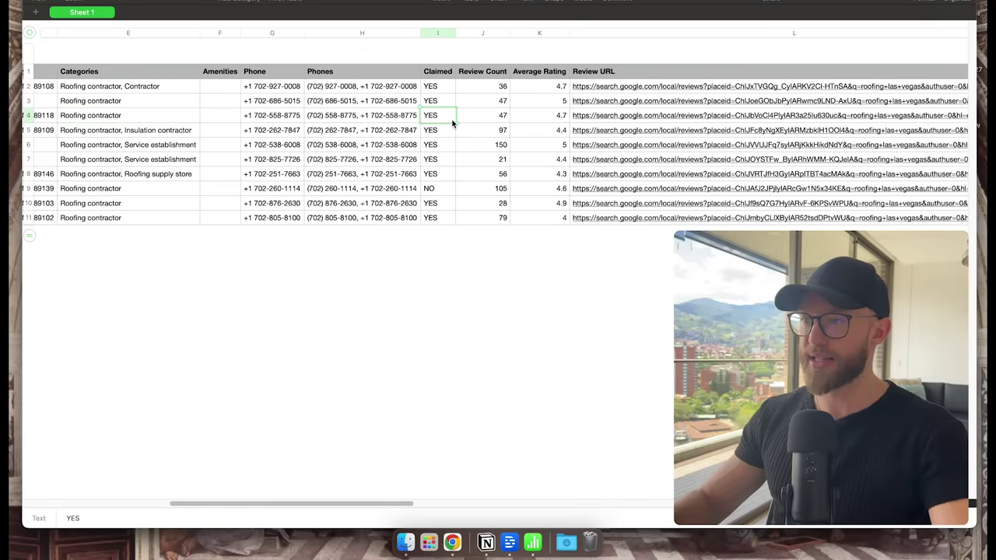
click(483, 105)
click(498, 205)
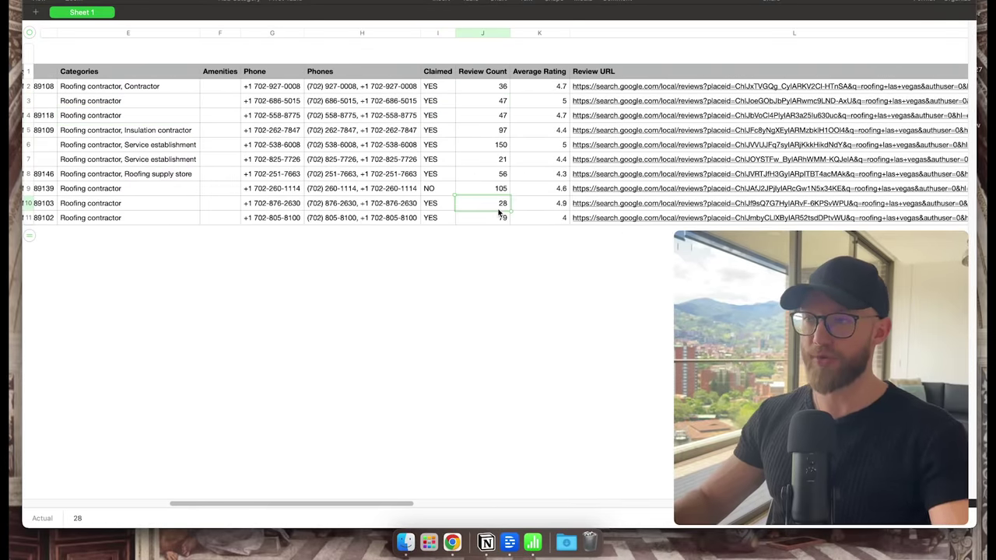
click(445, 192)
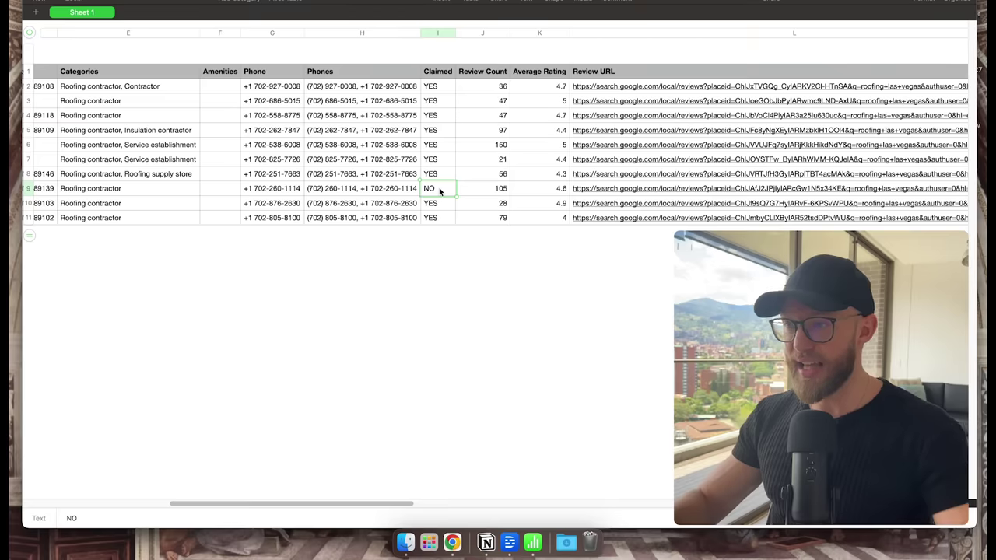
click(478, 194)
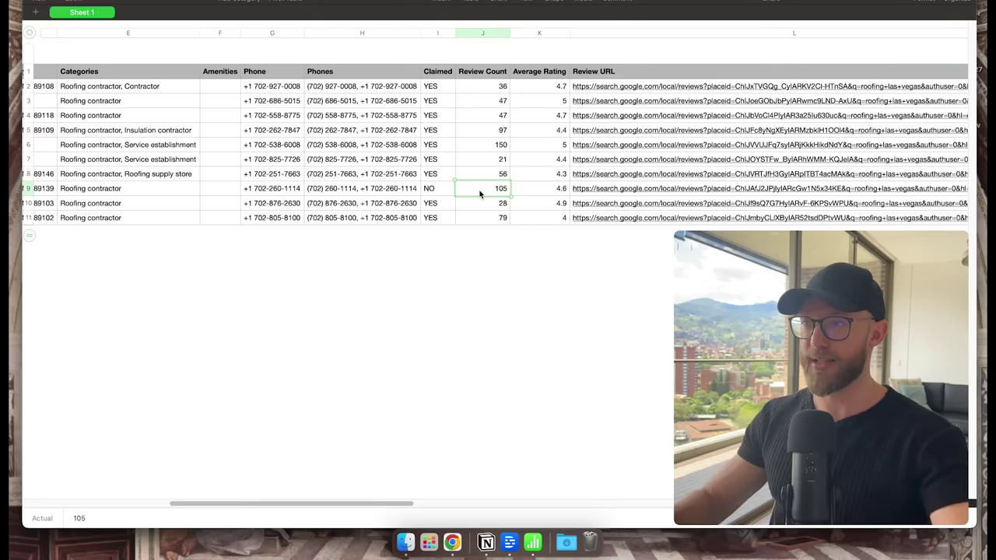
click(440, 192)
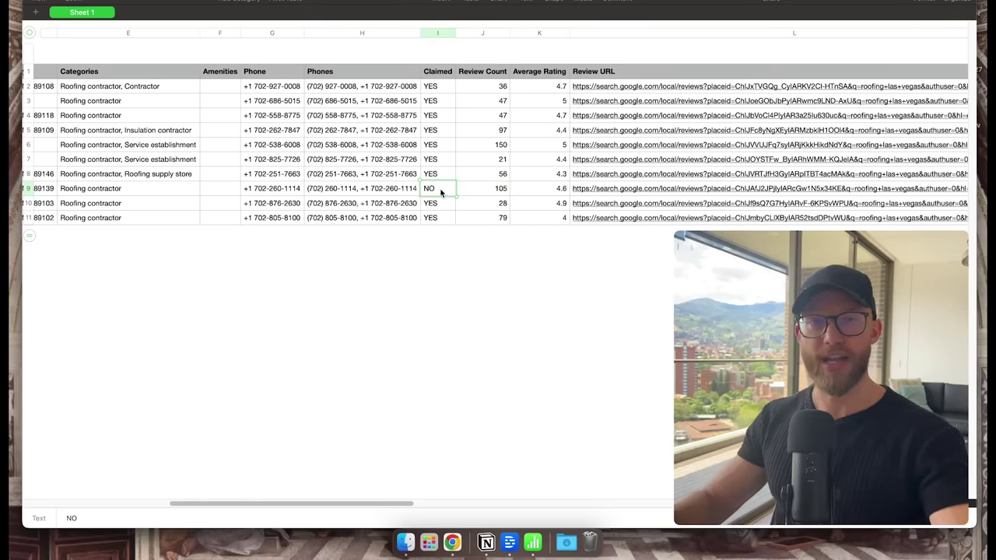
click(273, 188)
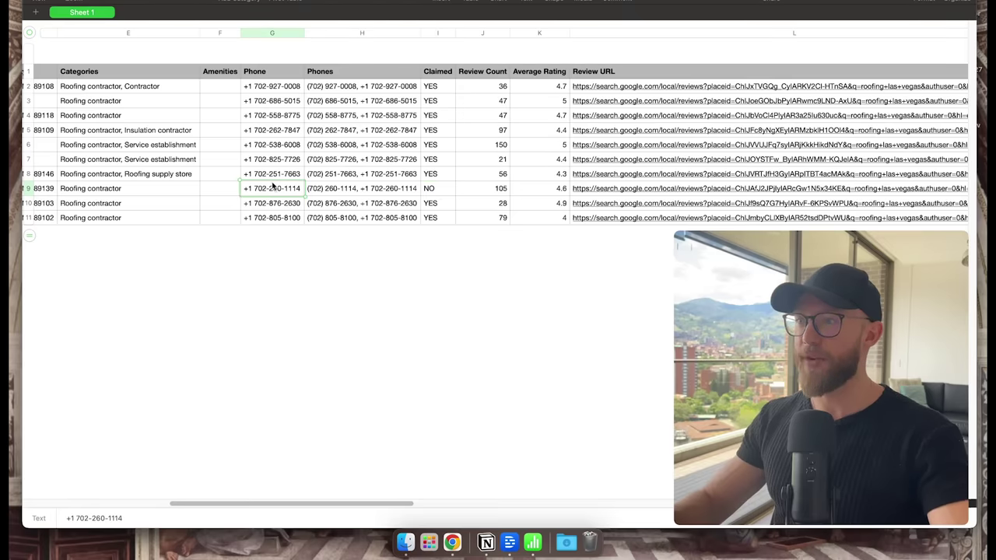
click(431, 194)
click(555, 195)
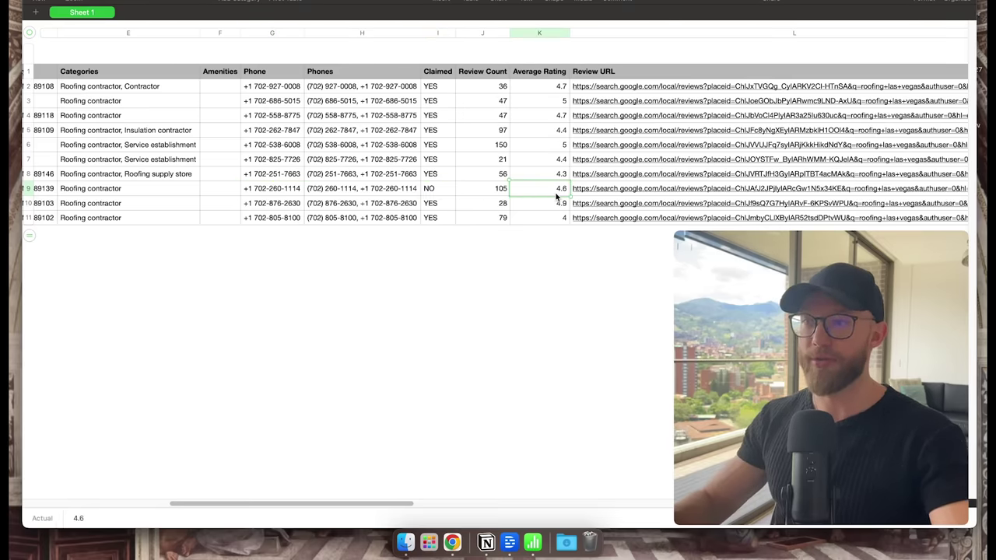
click(492, 193)
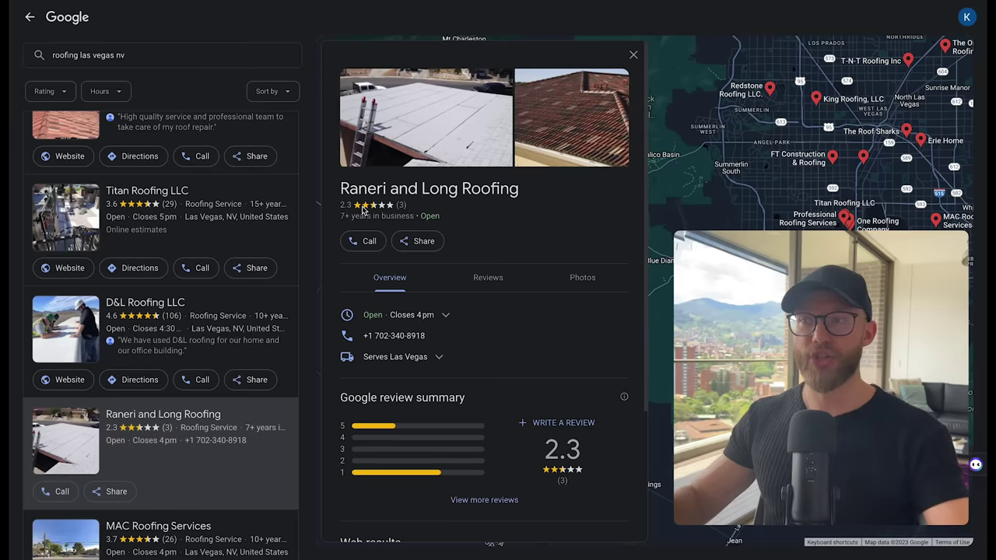
click(424, 243)
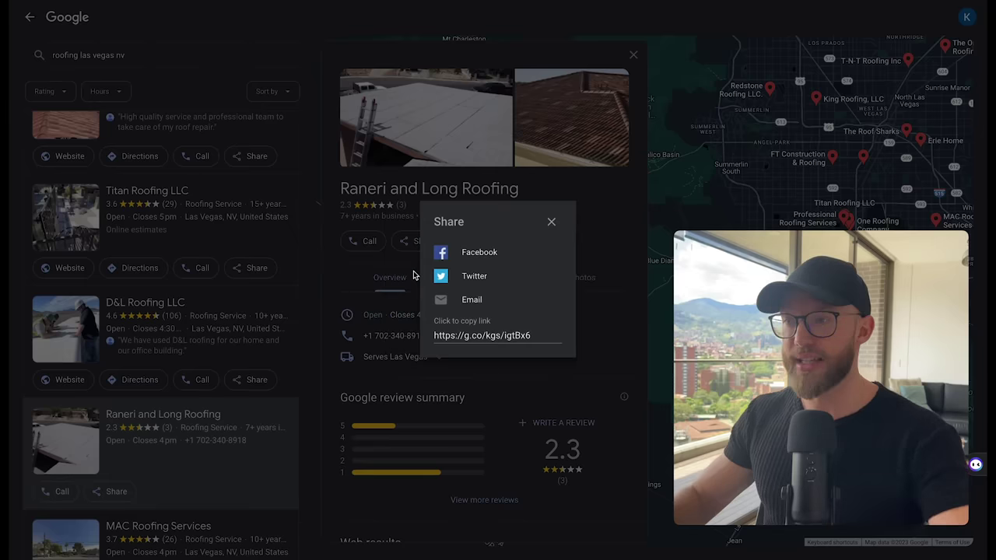
click(551, 224)
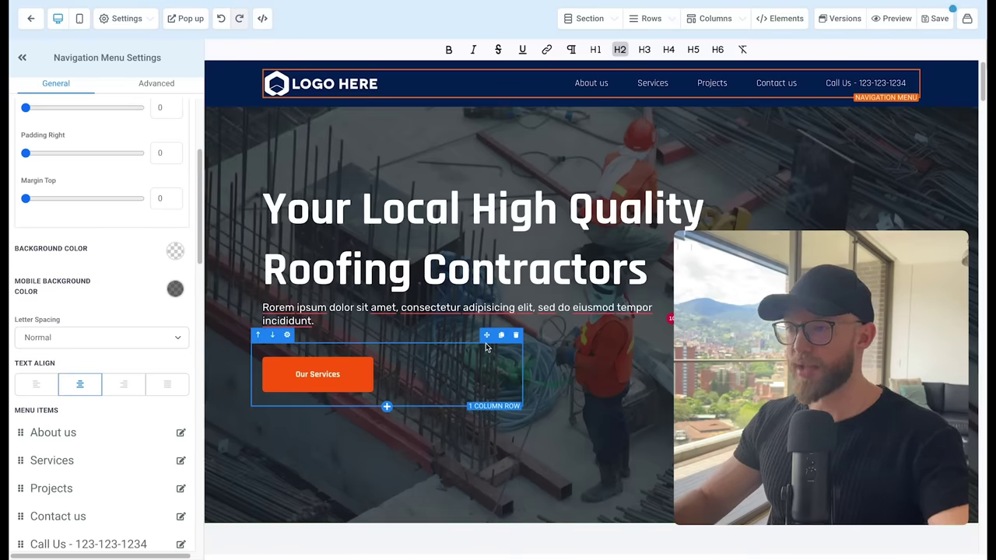
- Add '!' to the end of the 'Your Local High Quality Roofing Contractors' hero headline
click(593, 398)
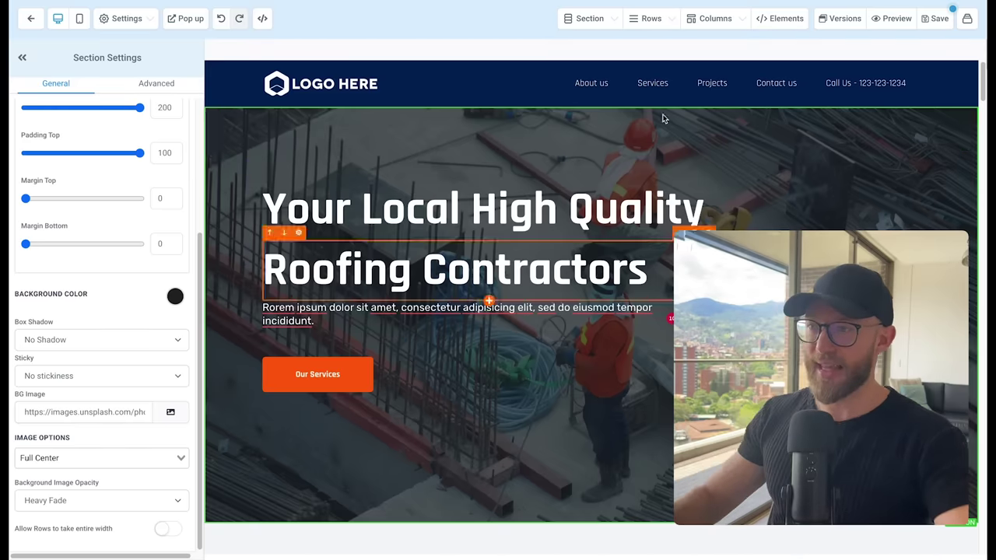
click(650, 272)
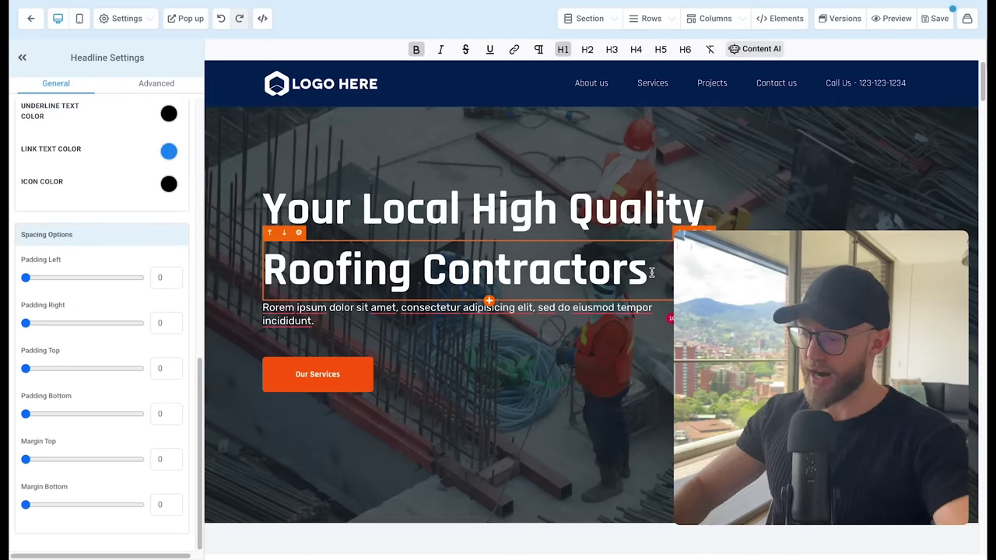
text(!)
click(573, 352)
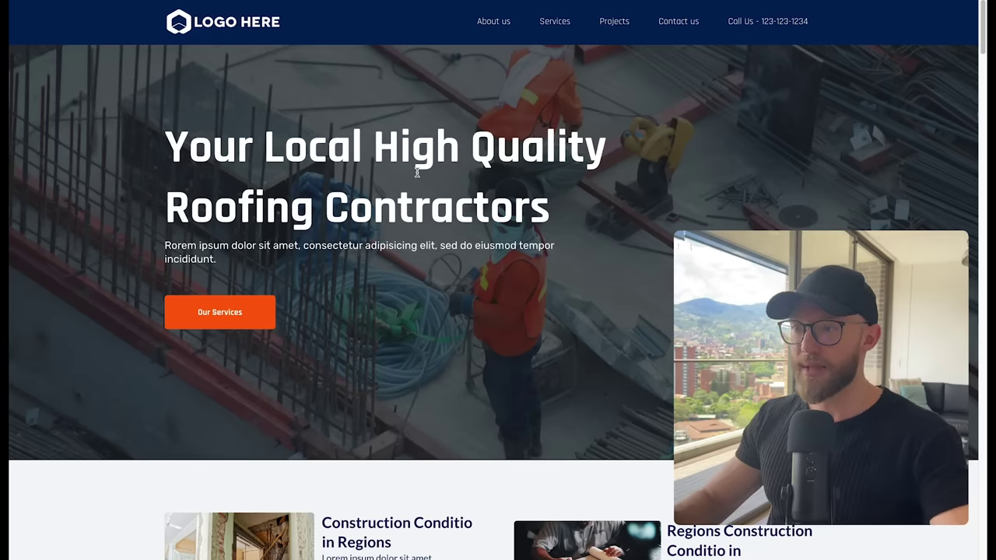
- Scroll the roofing template preview down to the quote request form and footer
scroll(417, 172, down, 8)
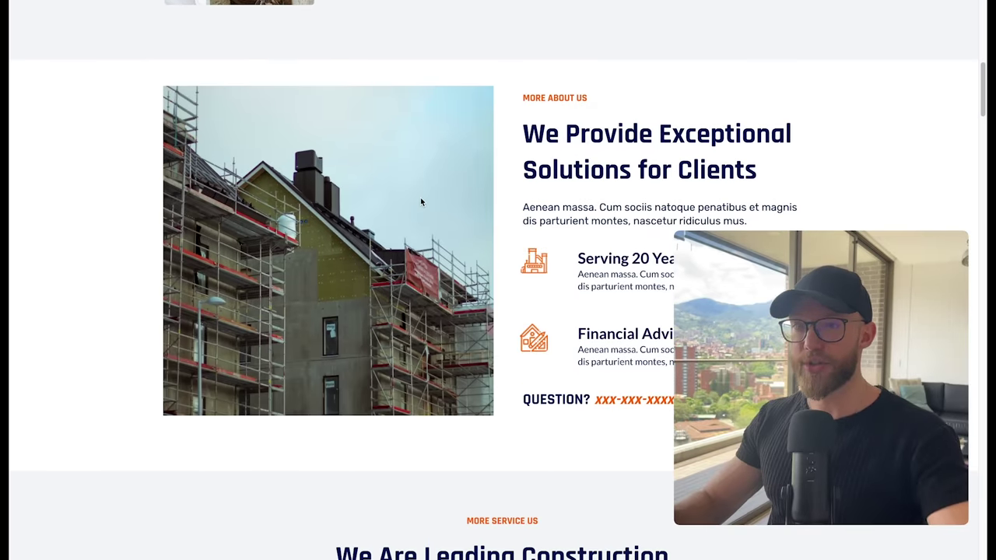
scroll(420, 201, down, 3)
scroll(420, 202, down, 4)
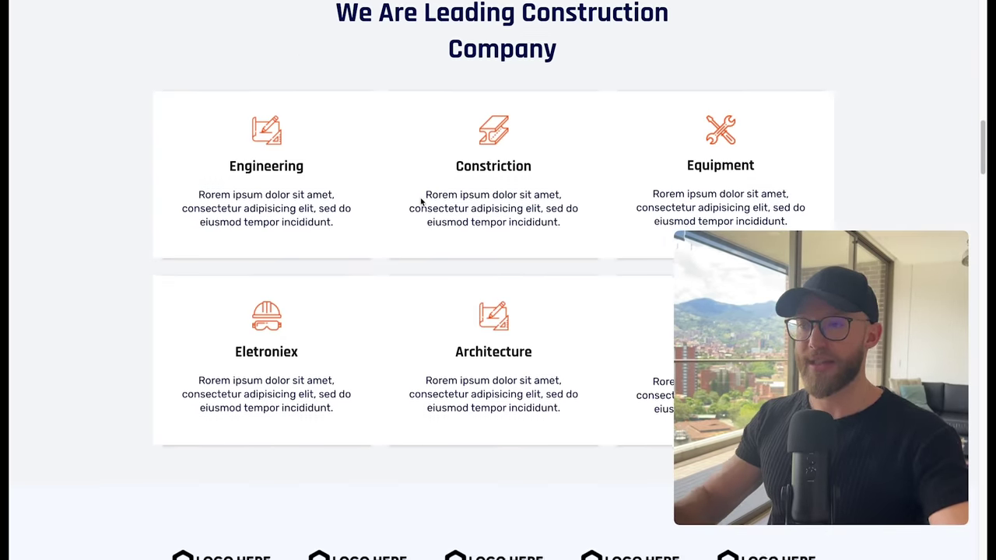
scroll(420, 202, down, 6)
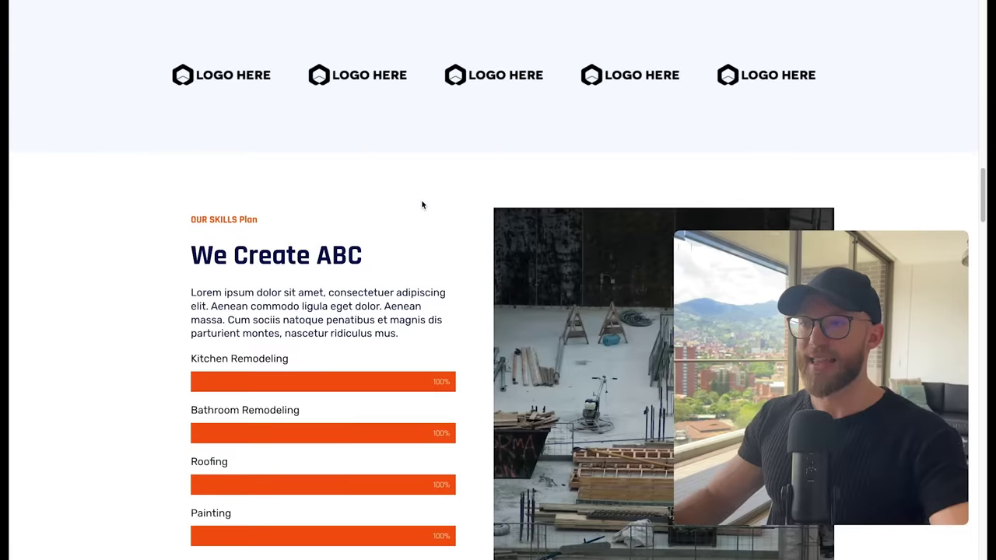
scroll(423, 205, down, 2)
scroll(422, 205, down, 1)
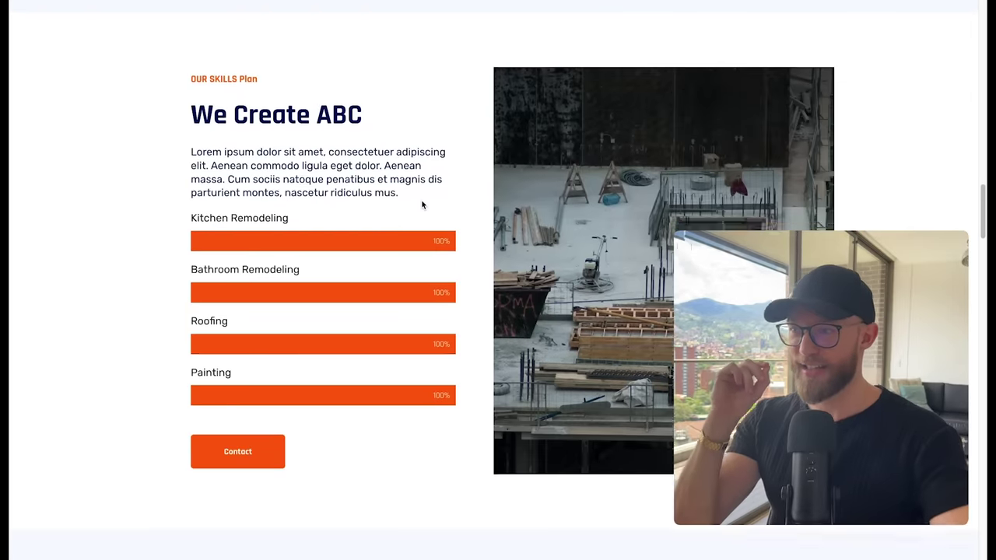
scroll(423, 204, down, 2)
scroll(427, 199, down, 6)
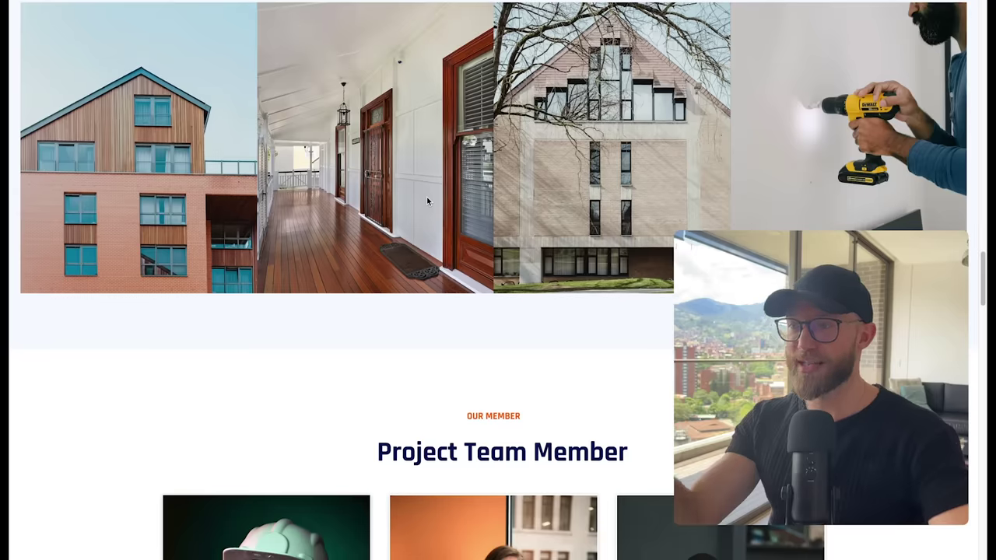
scroll(426, 201, down, 8)
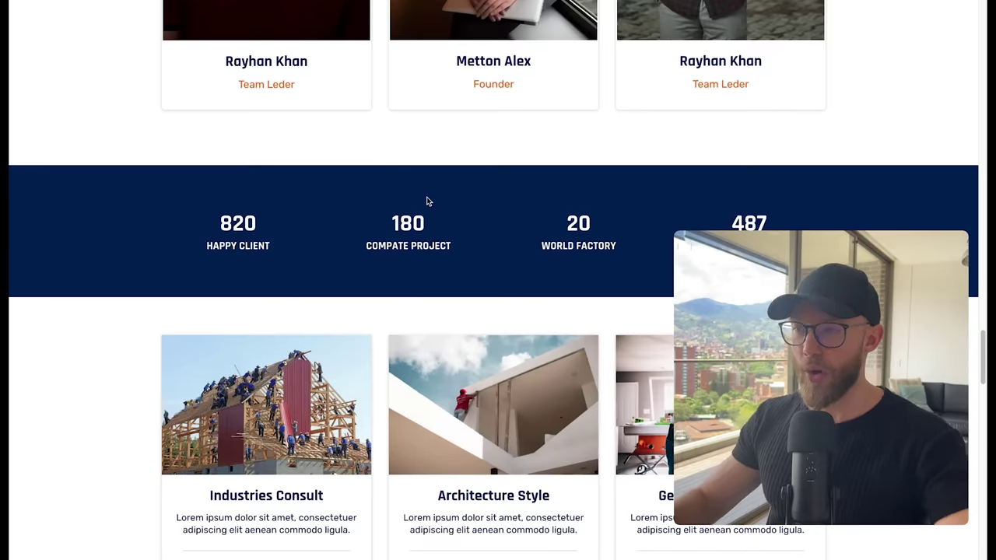
scroll(426, 202, down, 4)
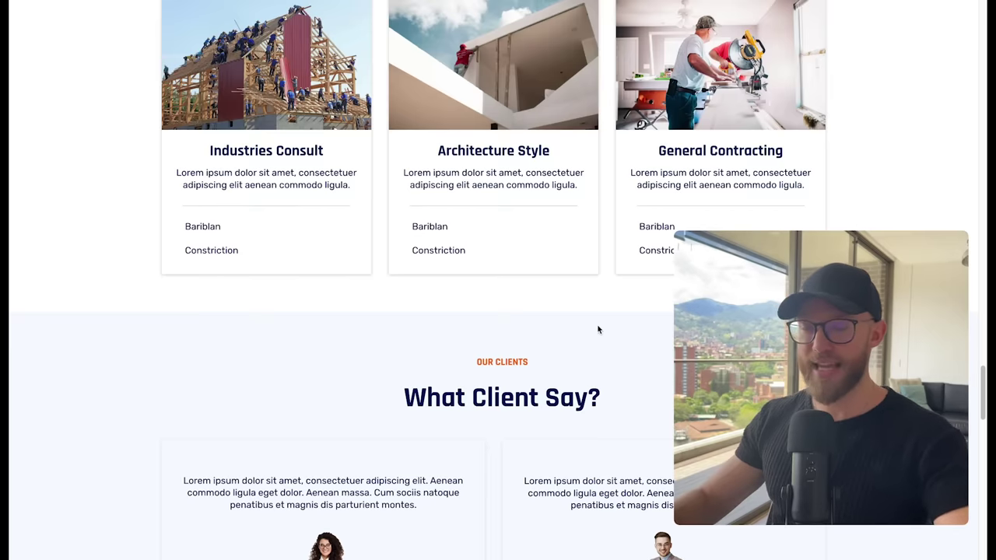
scroll(474, 330, down, 10)
scroll(474, 332, down, 7)
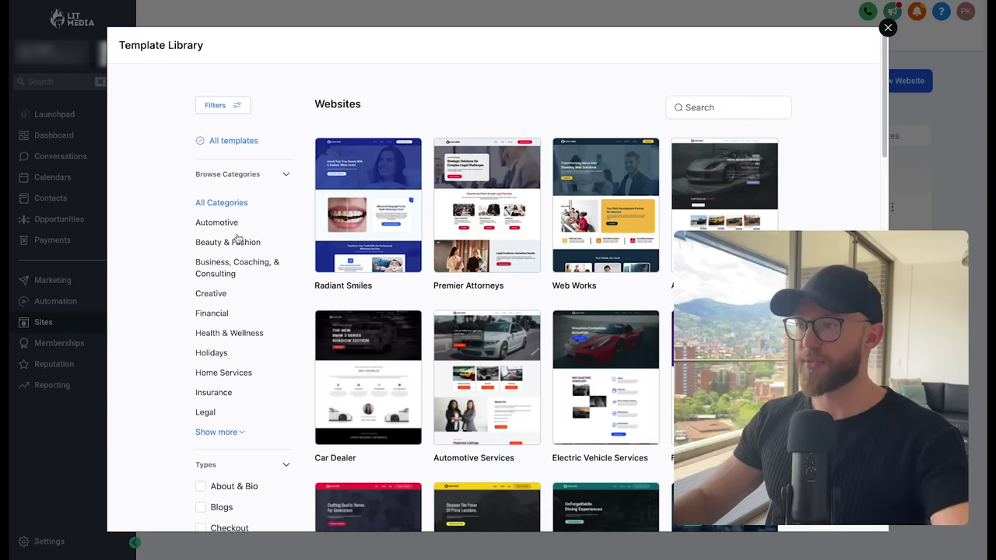
- Filter the Template Library to Beauty & Fashion templates and scroll the list
click(237, 244)
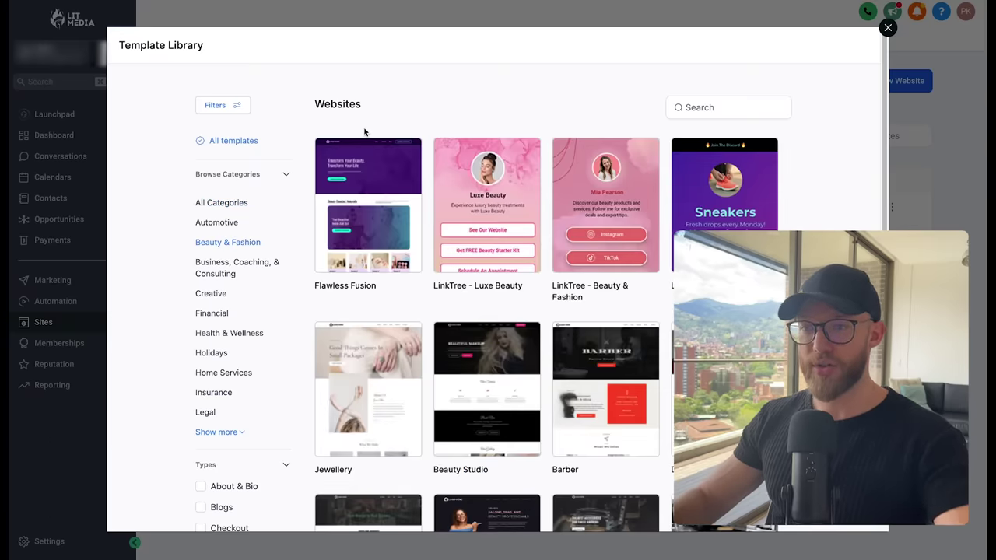
scroll(500, 189, down, 5)
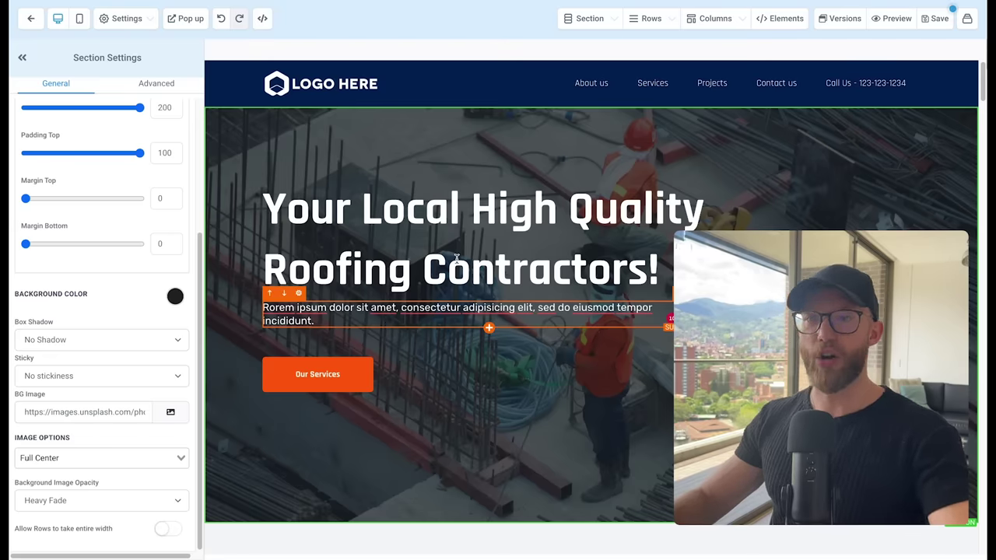
- Open Content AI for the hero sub-headline, then close it without generating anything
click(389, 319)
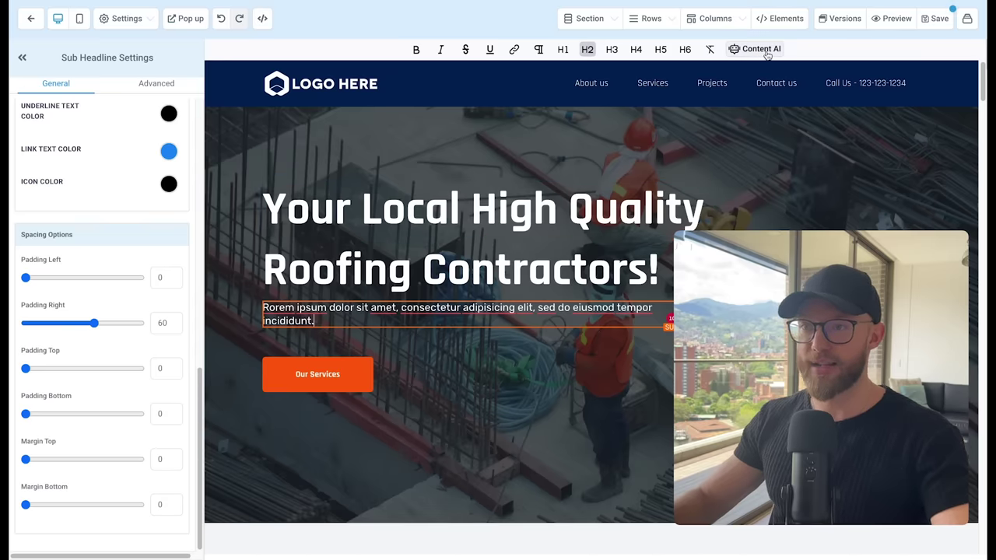
click(759, 49)
click(478, 298)
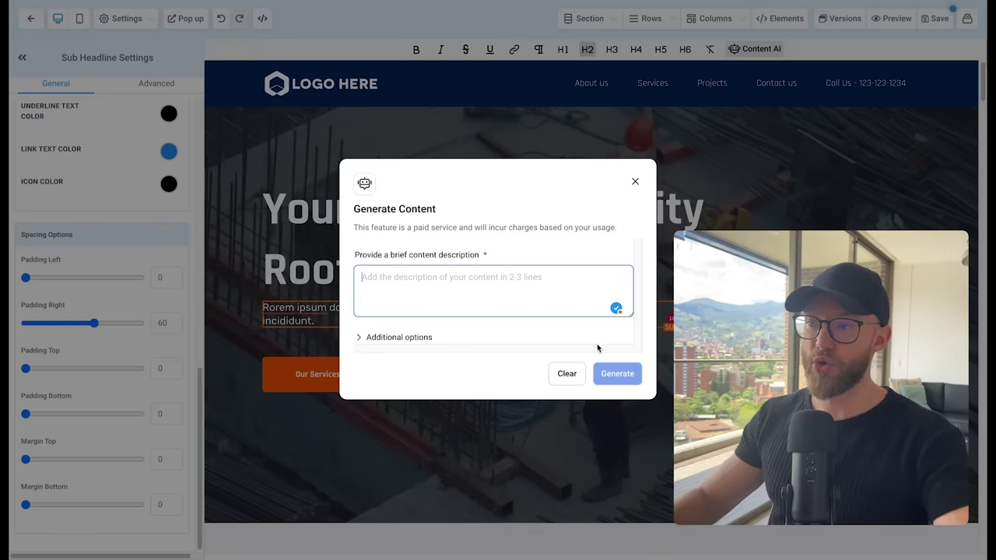
click(628, 186)
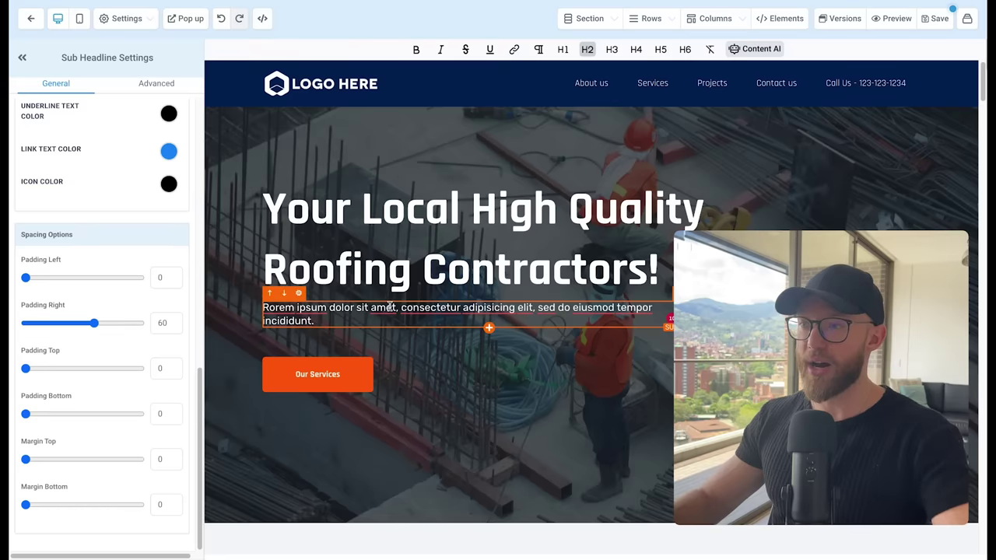
- Scroll through the roofing template page in the builder
scroll(421, 315, down, 1)
scroll(423, 314, down, 10)
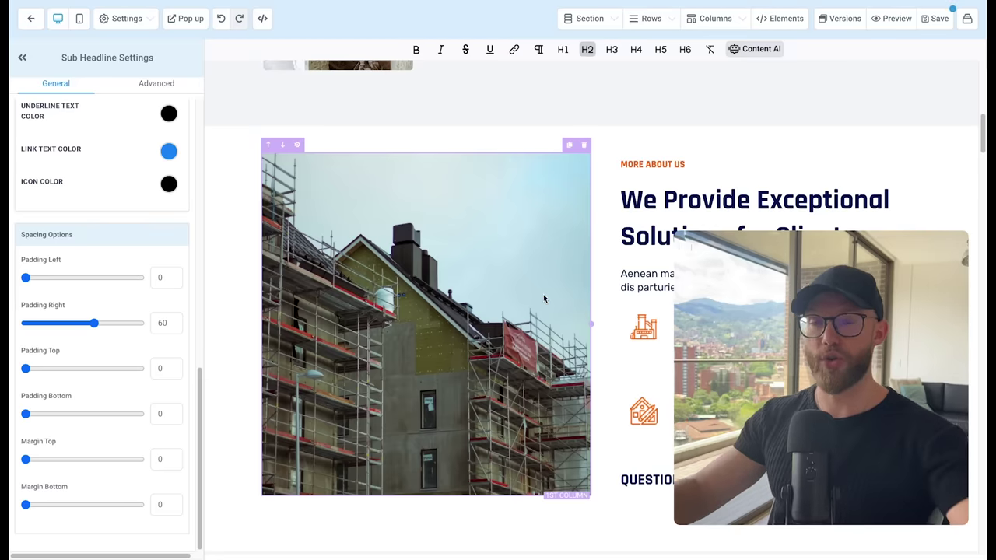
scroll(519, 246, up, 15)
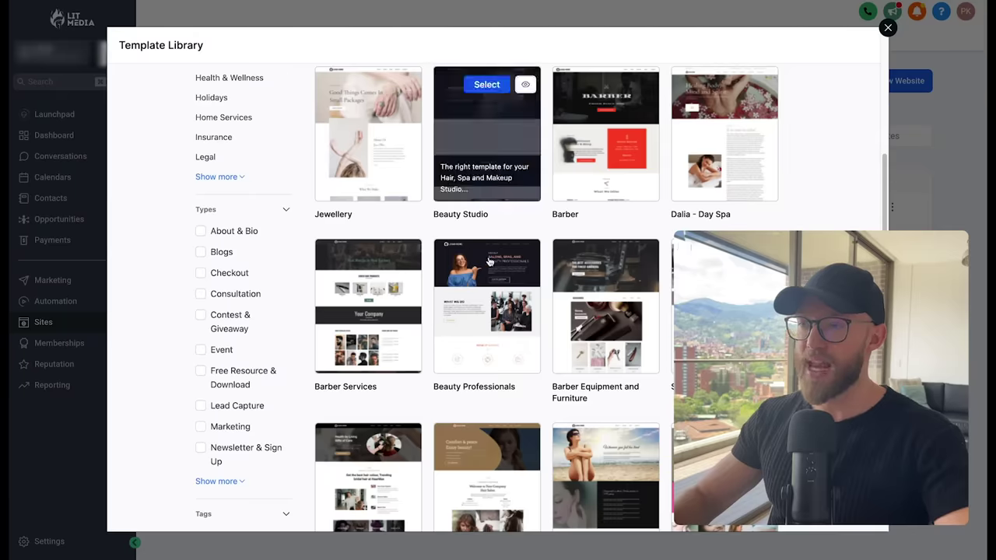
scroll(542, 235, down, 4)
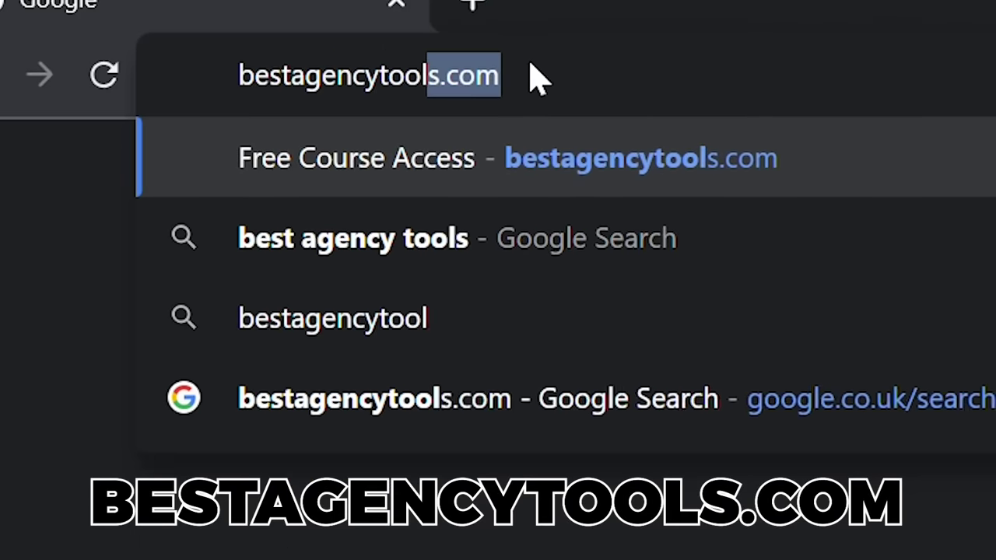
- Load bestagencytools.com and open its Free Course Access sign-up form
key(Return)
scroll(402, 434, down, 4)
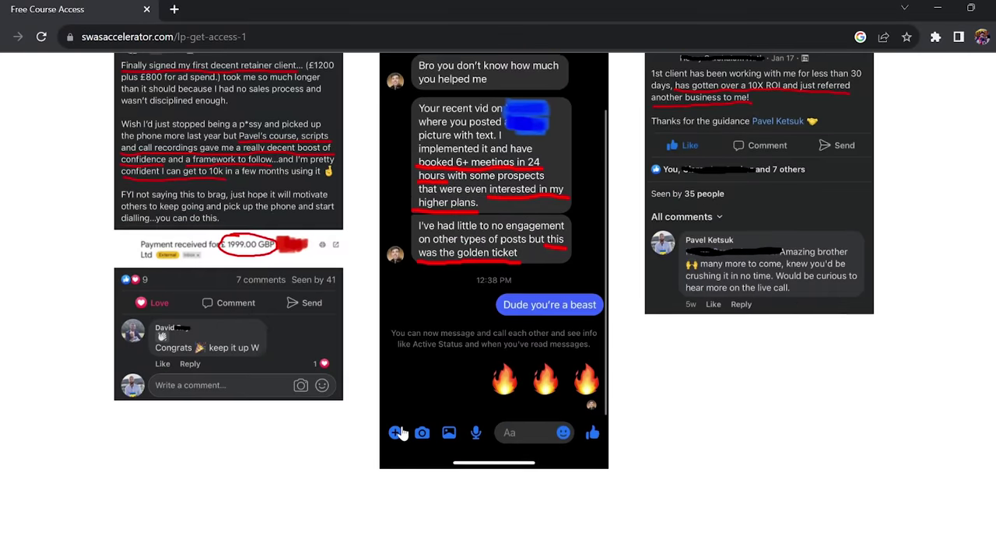
scroll(436, 350, up, 5)
click(475, 256)
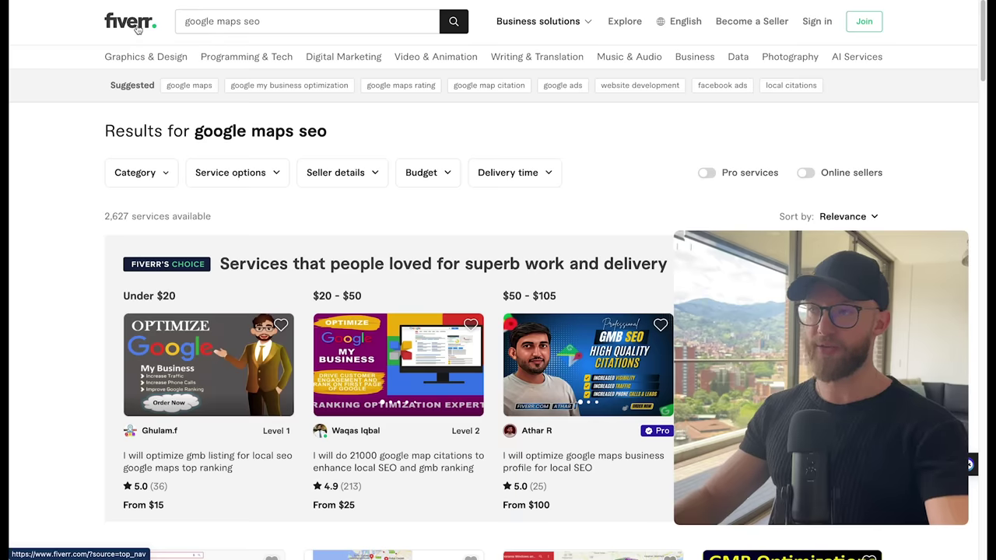
click(189, 20)
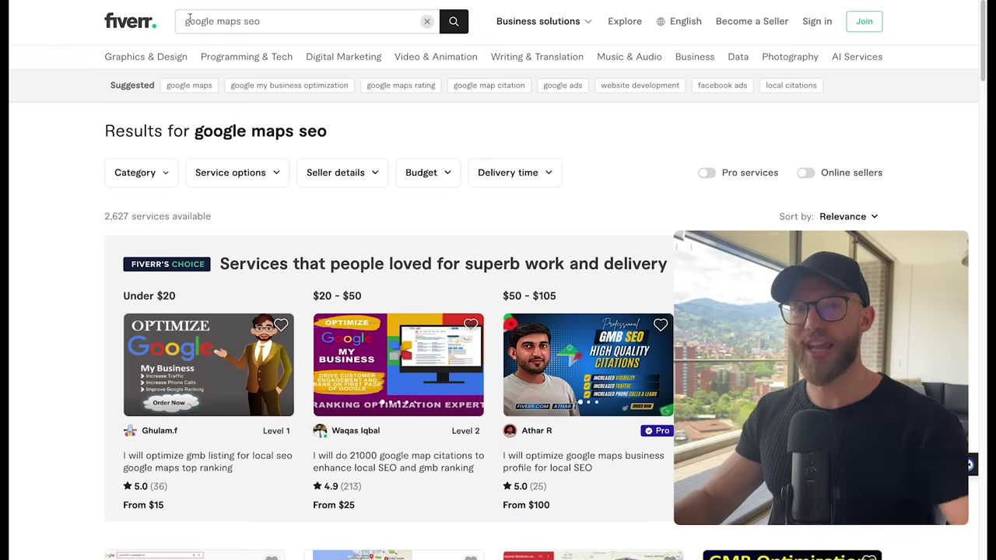
scroll(22, 243, down, 3)
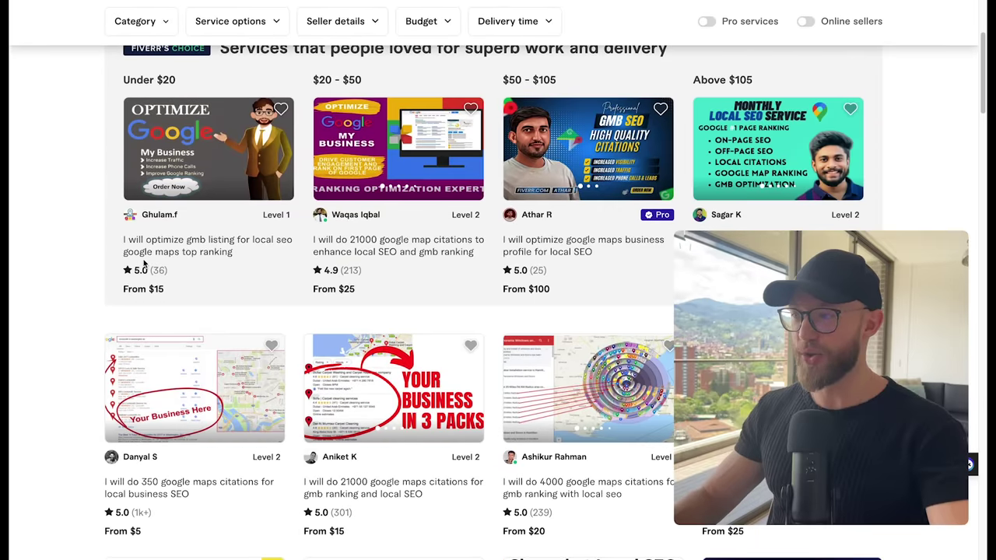
scroll(206, 443, down, 1)
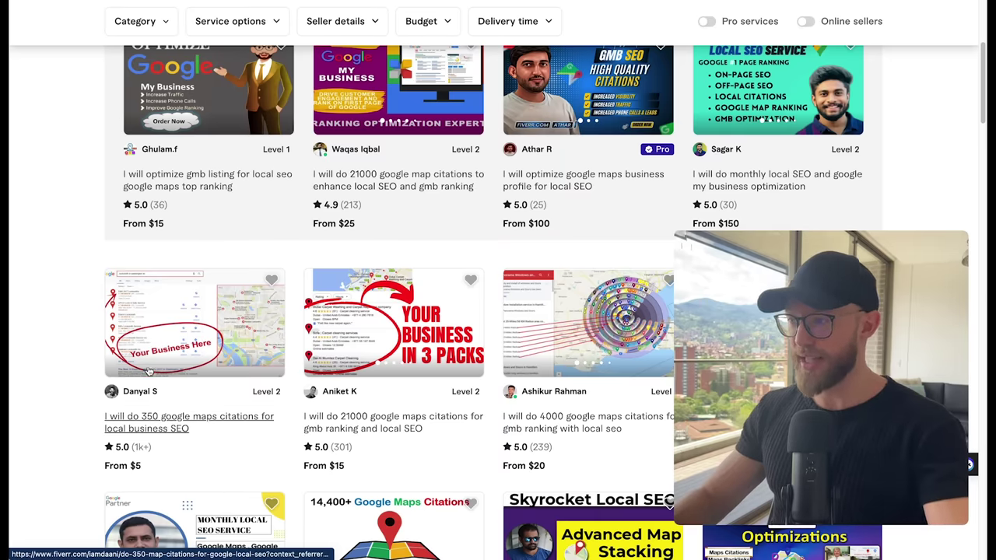
scroll(136, 359, down, 2)
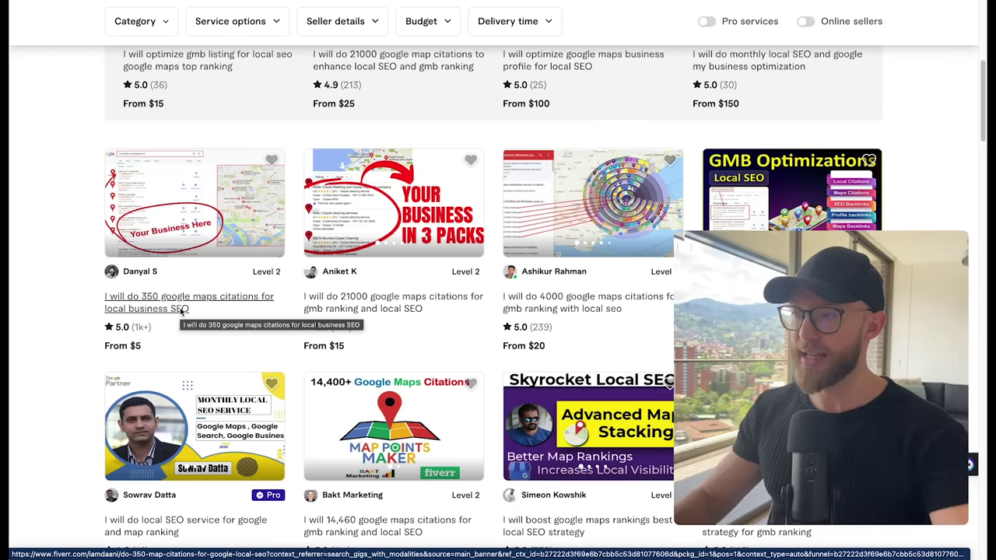
scroll(214, 351, down, 1)
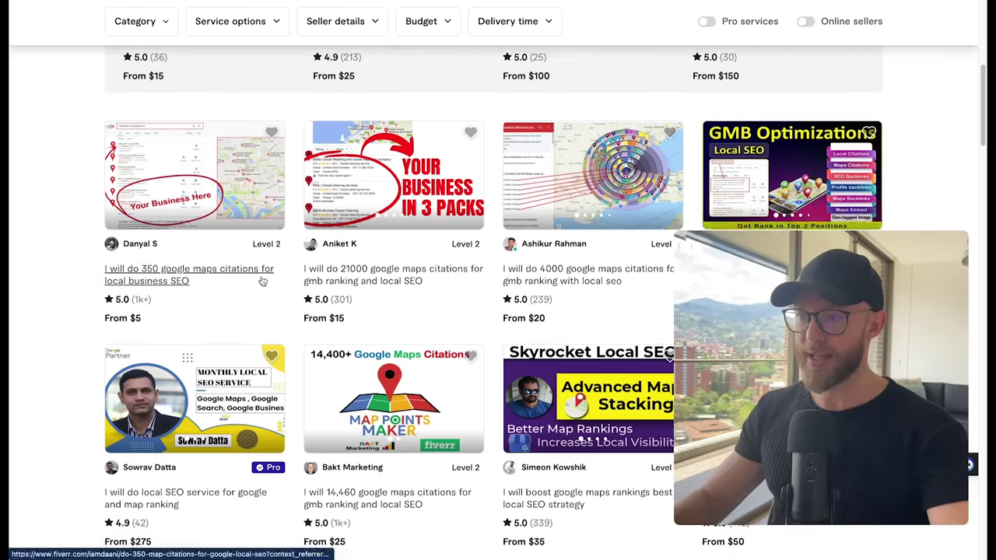
scroll(356, 373, down, 1)
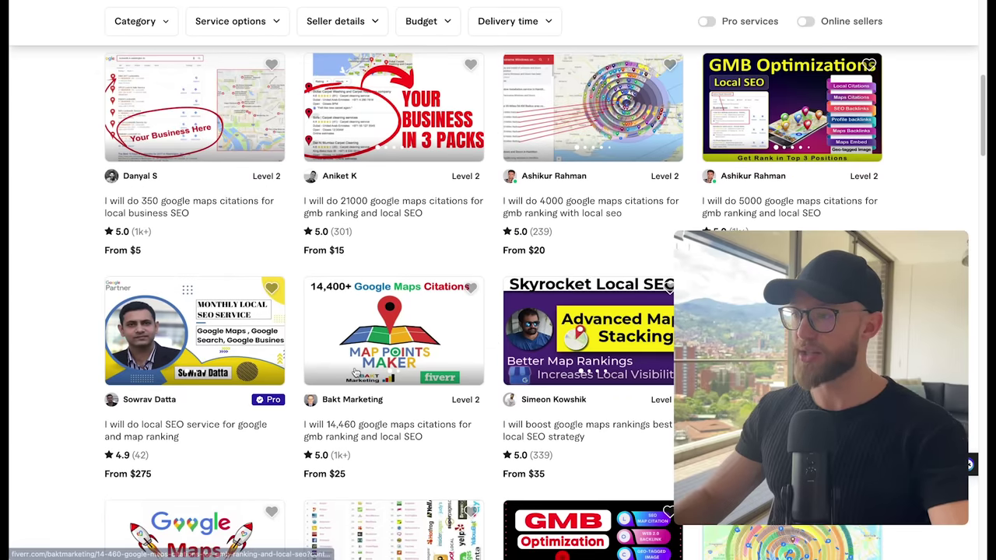
scroll(690, 143, down, 1)
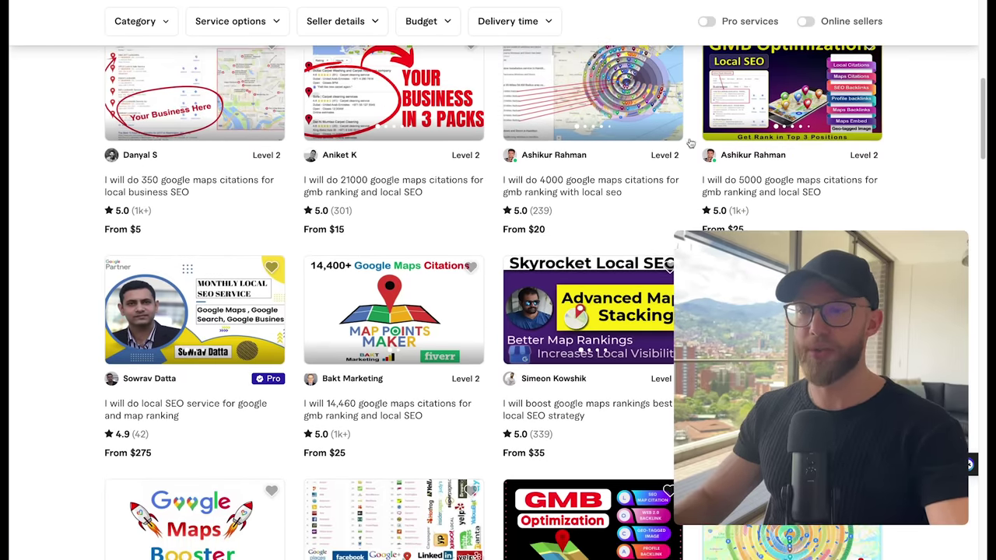
scroll(805, 191, down, 1)
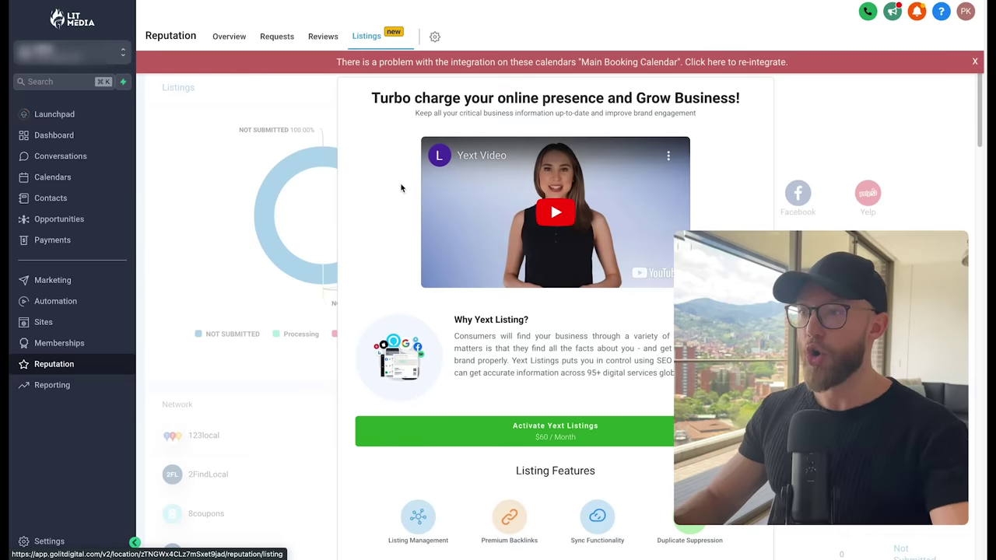
- Scroll through the Listings directories, such as Yelp and Yellowpages.com, to review each Not Submitted status
scroll(330, 250, down, 2)
scroll(271, 277, down, 4)
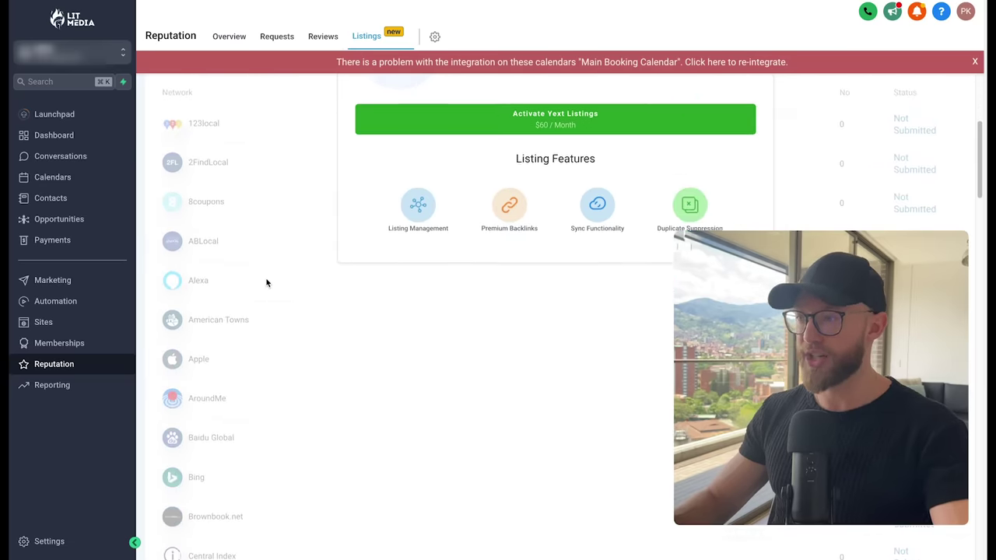
scroll(226, 411, up, 6)
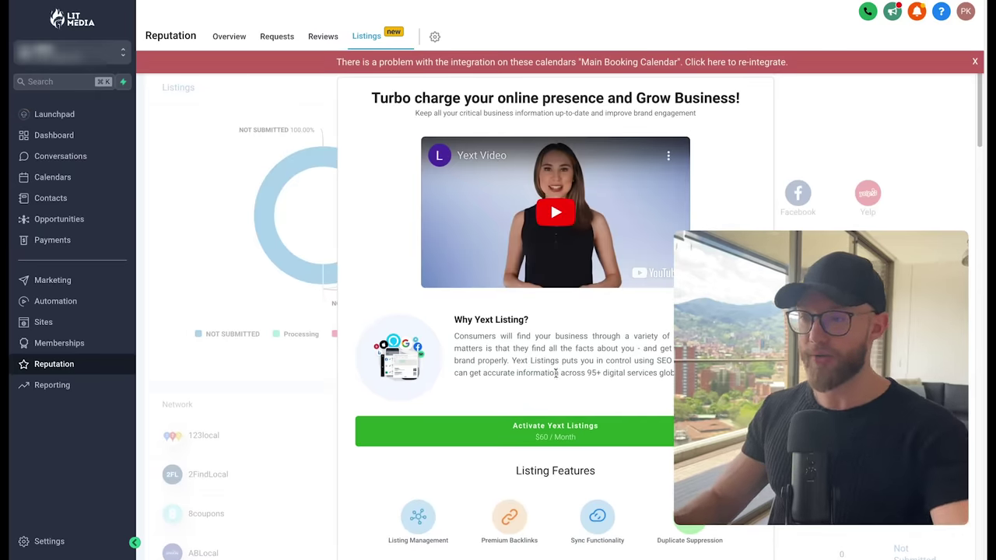
scroll(573, 424, down, 1)
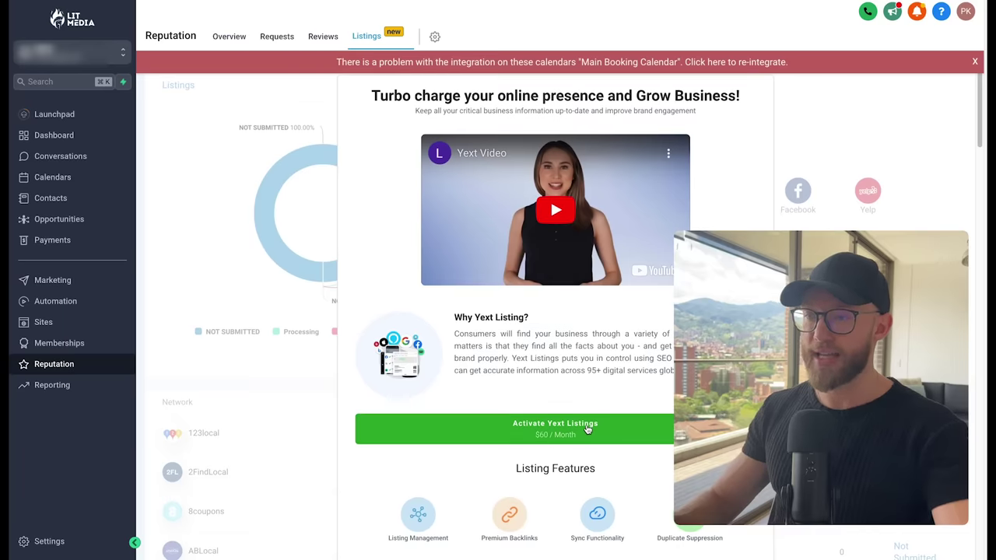
scroll(587, 430, down, 1)
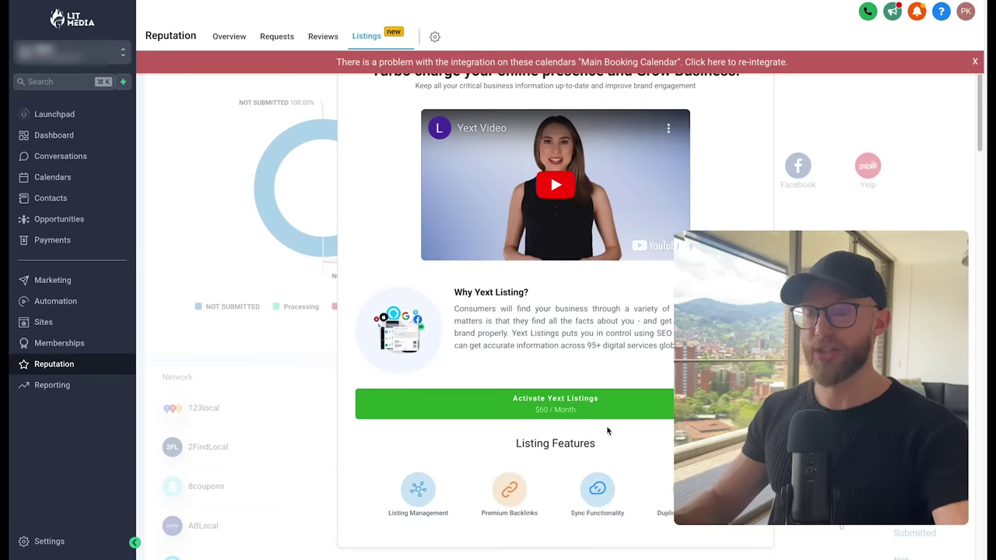
scroll(608, 431, down, 5)
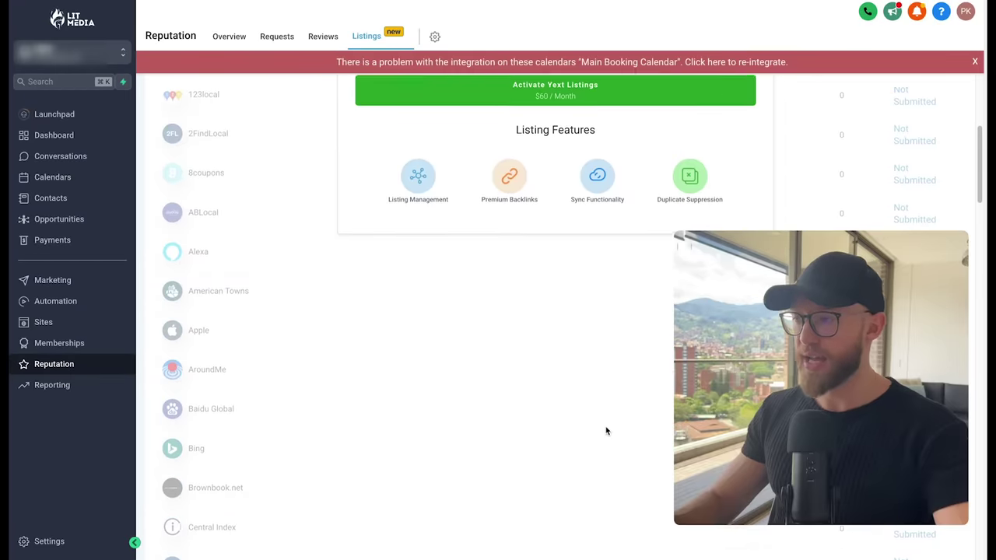
scroll(233, 260, down, 2)
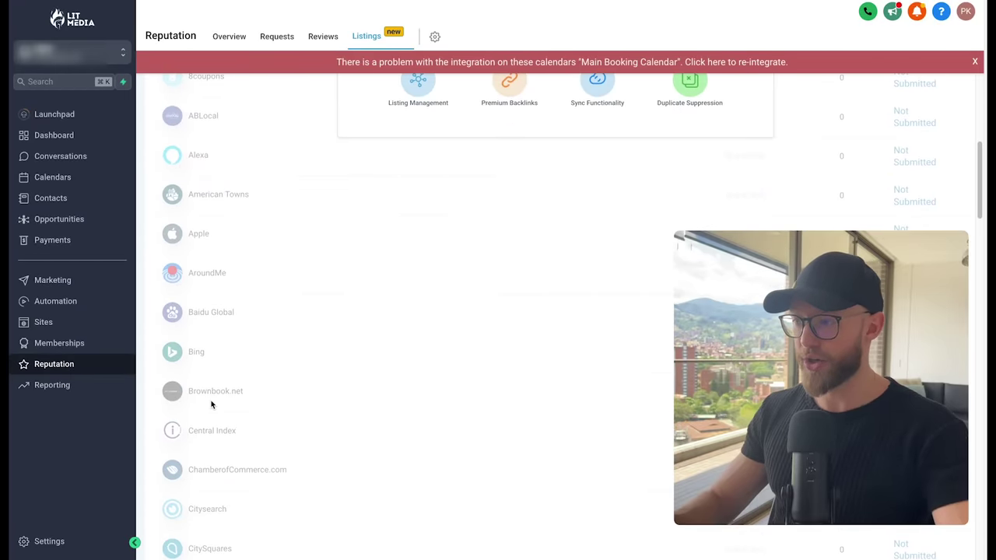
scroll(200, 294, down, 4)
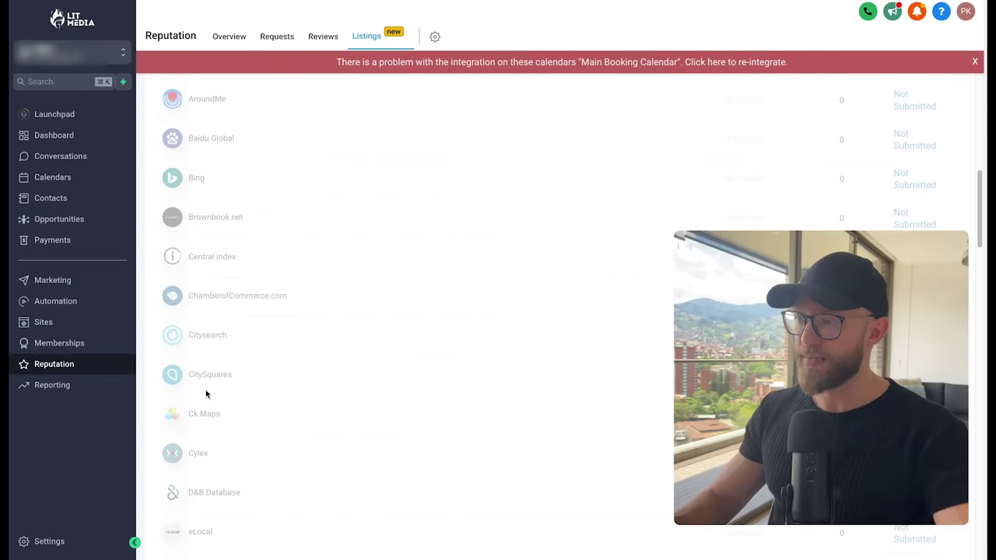
scroll(224, 379, down, 2)
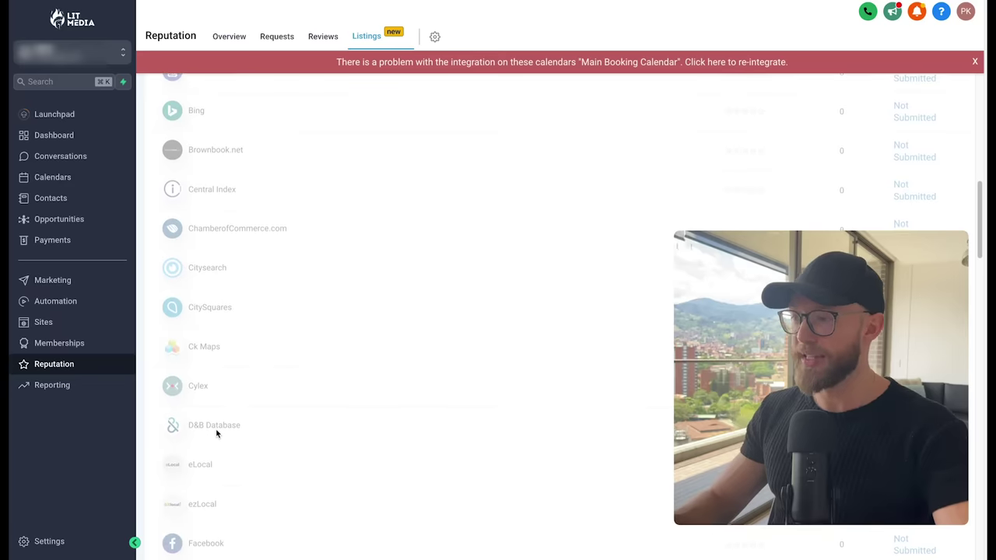
scroll(221, 410, down, 7)
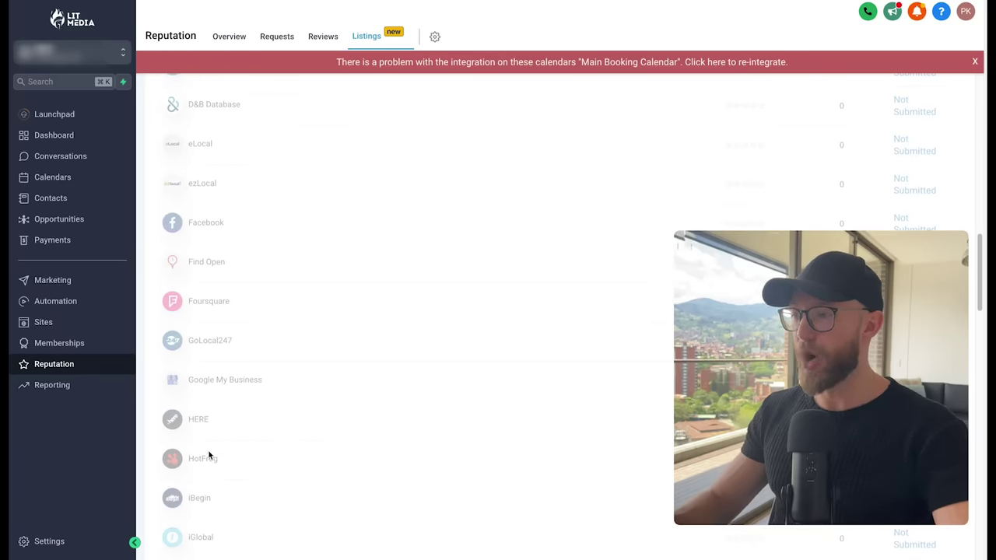
scroll(201, 455, down, 15)
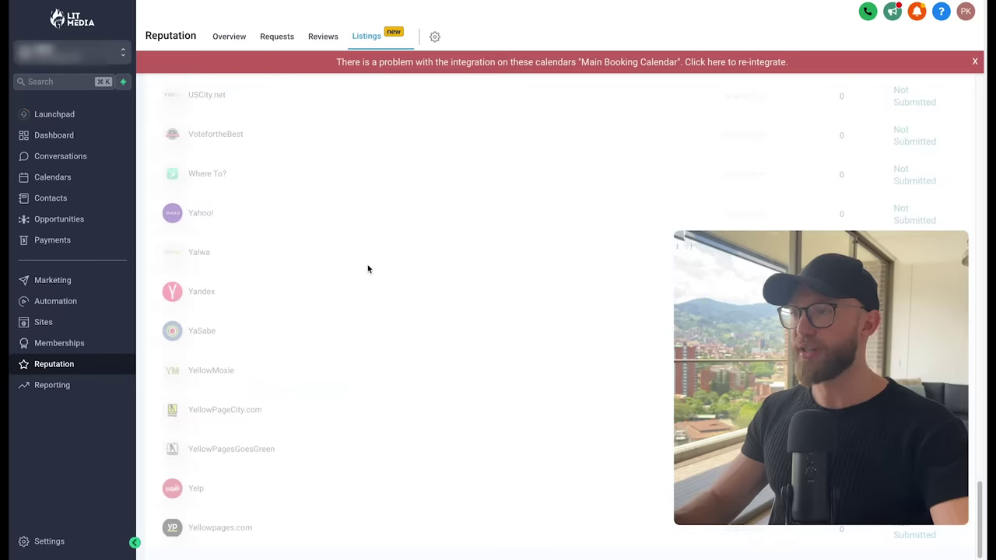
scroll(366, 268, up, 10)
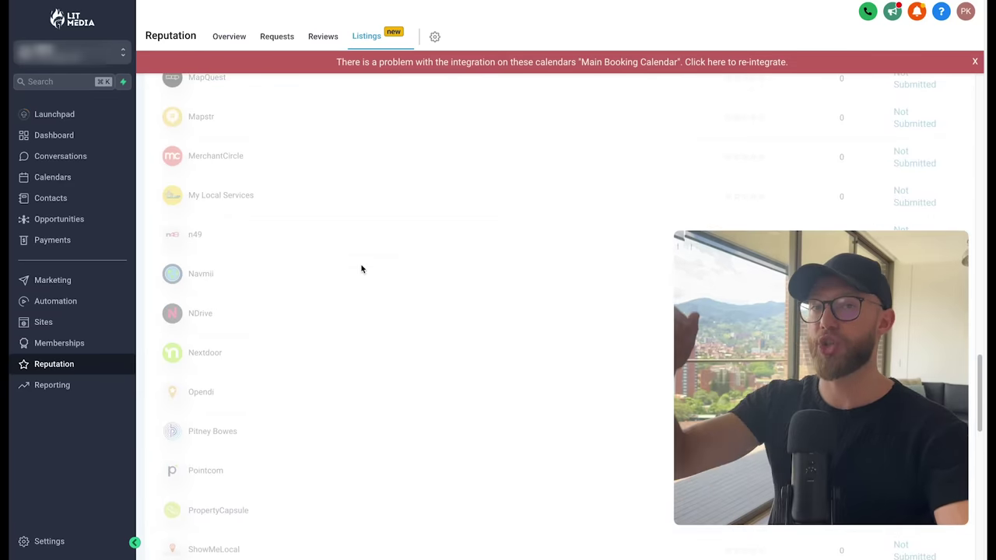
scroll(360, 268, up, 8)
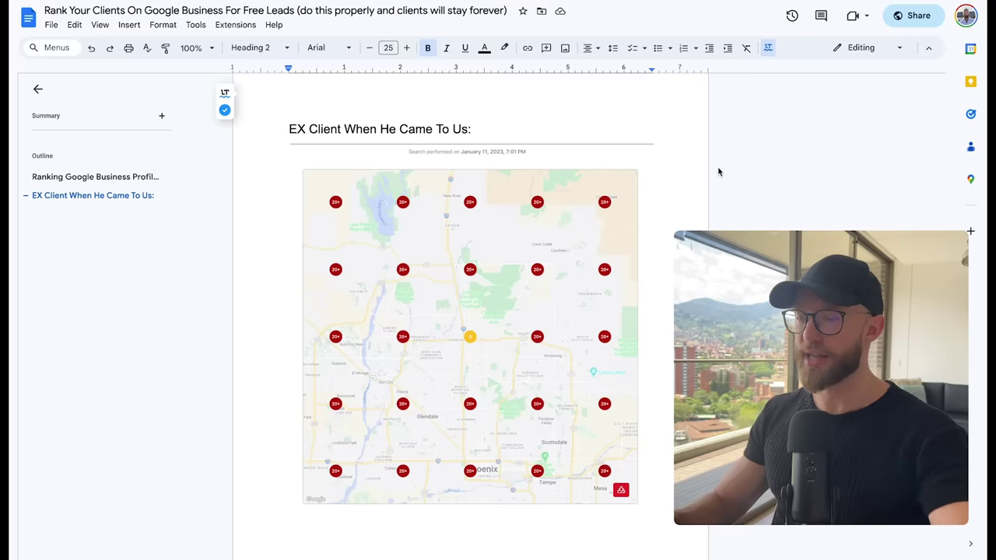
scroll(482, 418, down, 1)
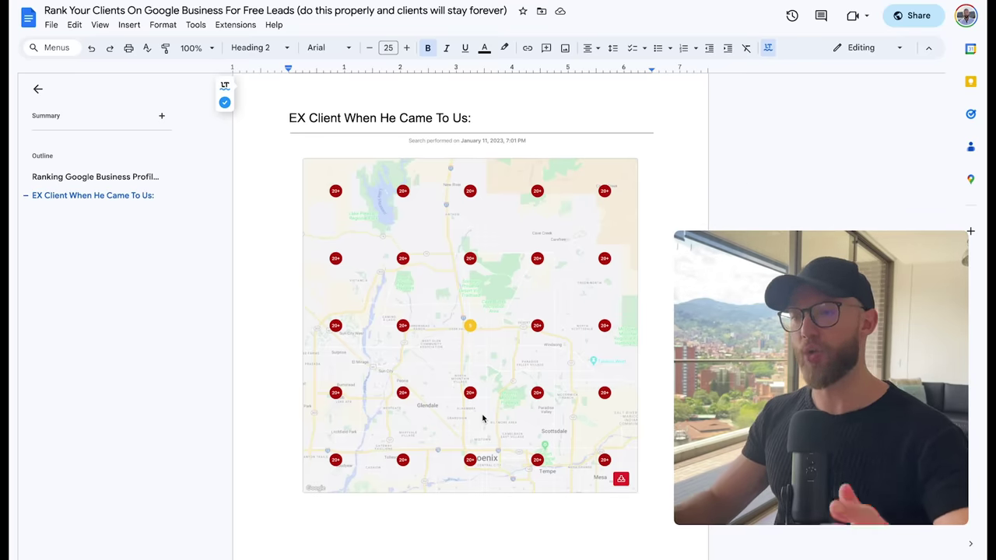
scroll(486, 475, down, 1)
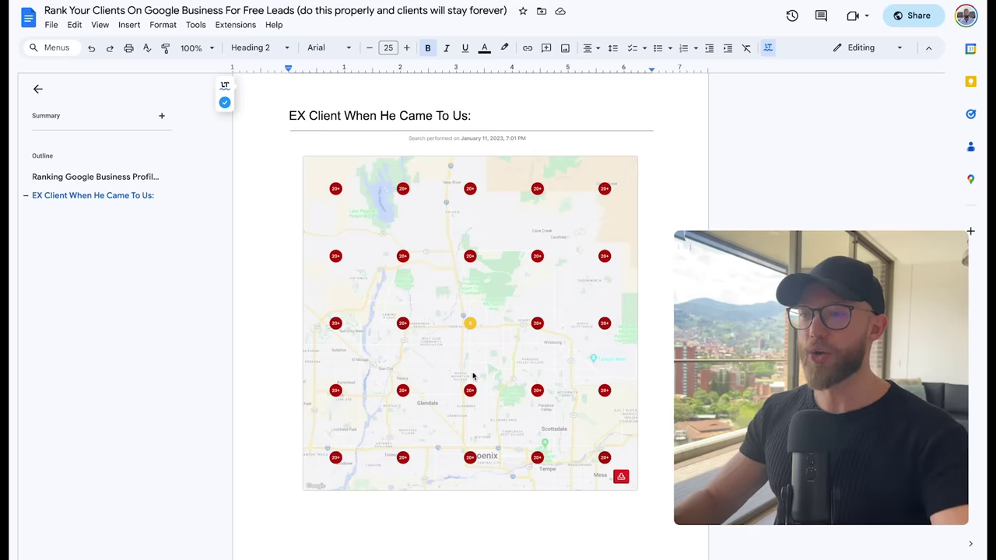
scroll(483, 384, down, 1)
scroll(485, 379, up, 3)
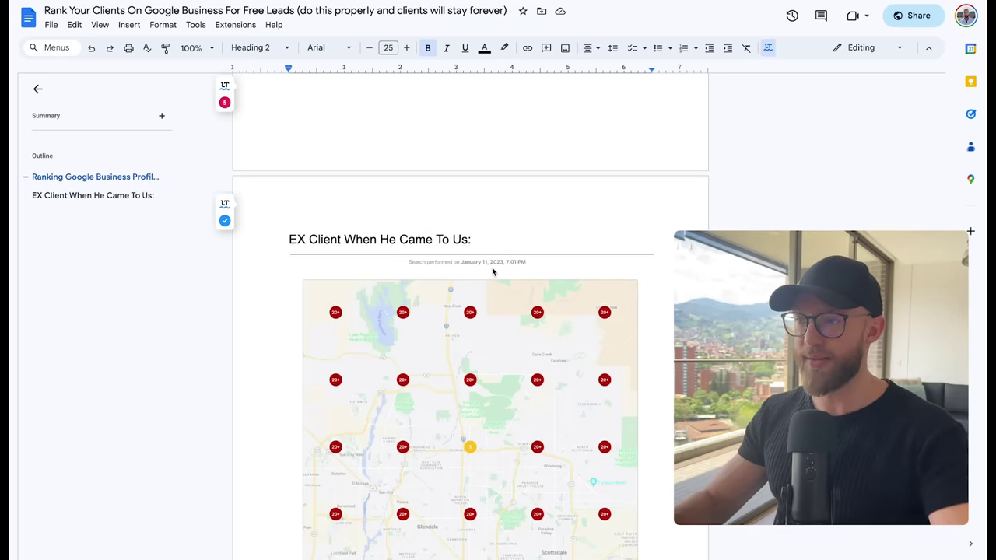
scroll(493, 271, down, 5)
scroll(491, 275, up, 3)
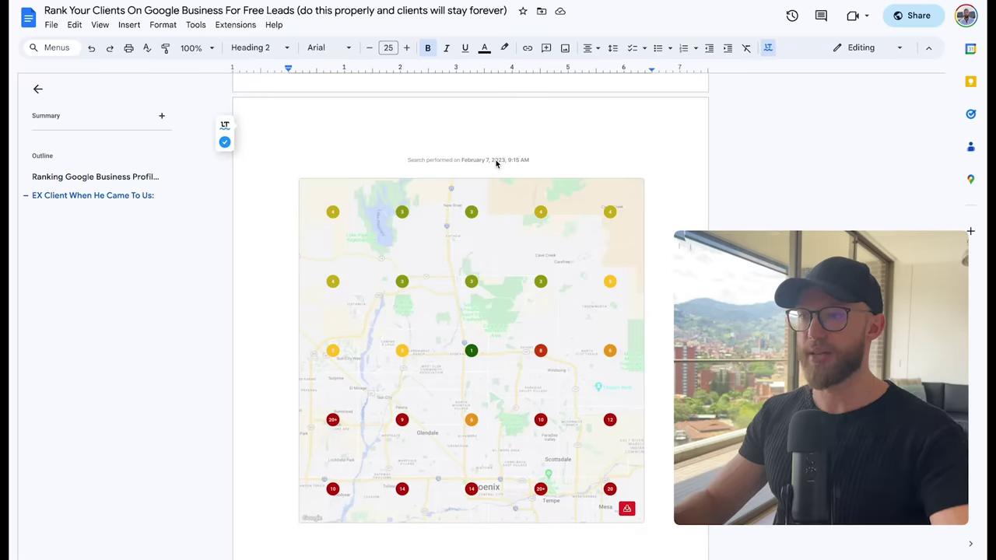
scroll(496, 161, down, 1)
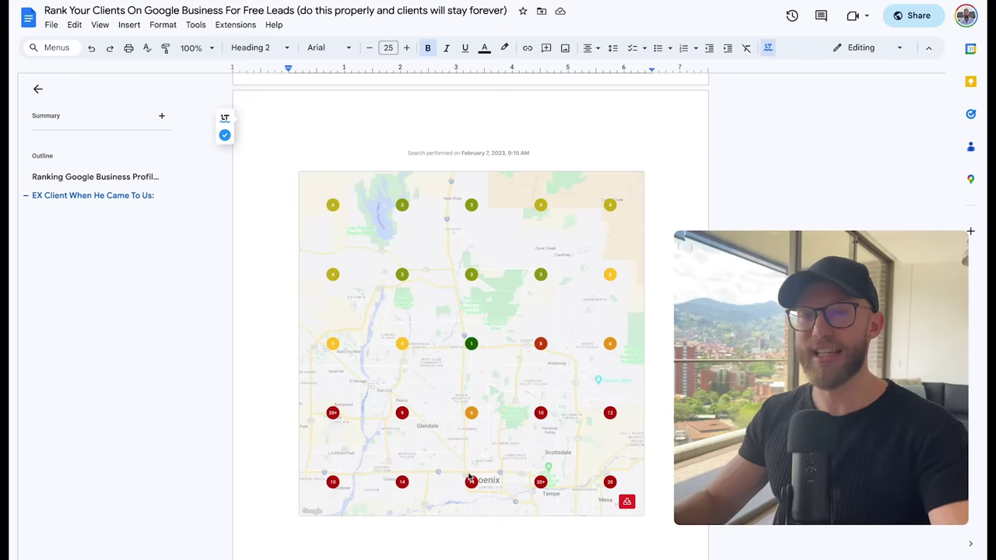
scroll(469, 477, down, 4)
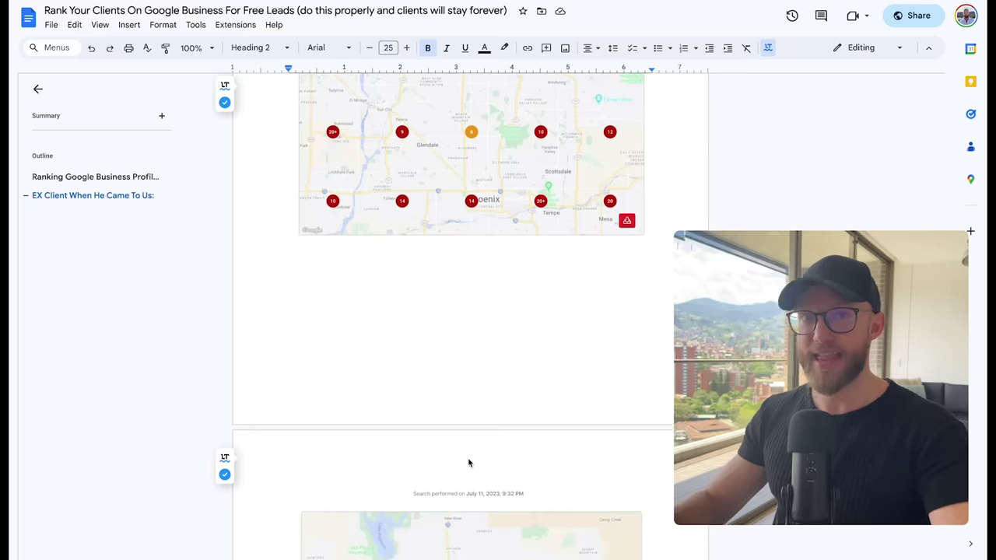
scroll(469, 462, down, 4)
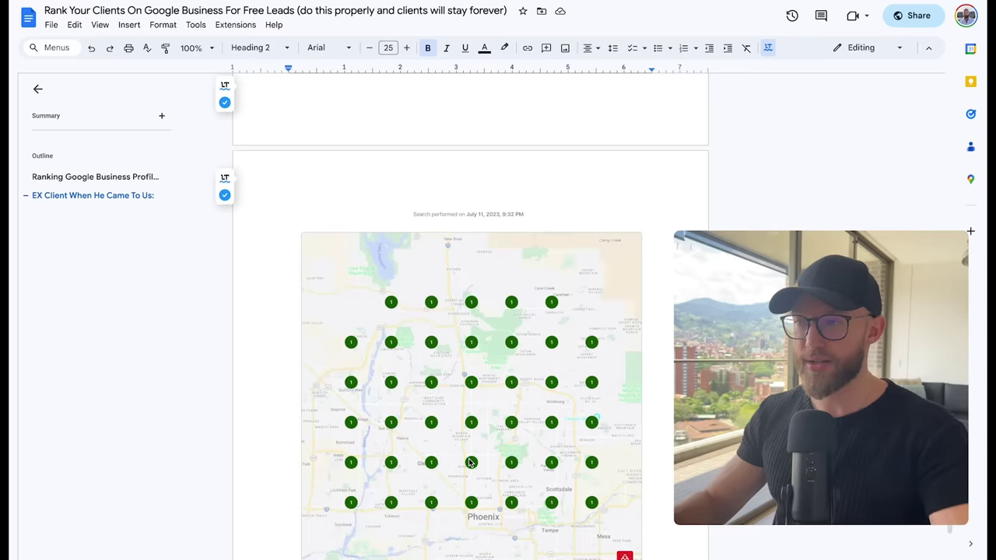
scroll(485, 339, down, 1)
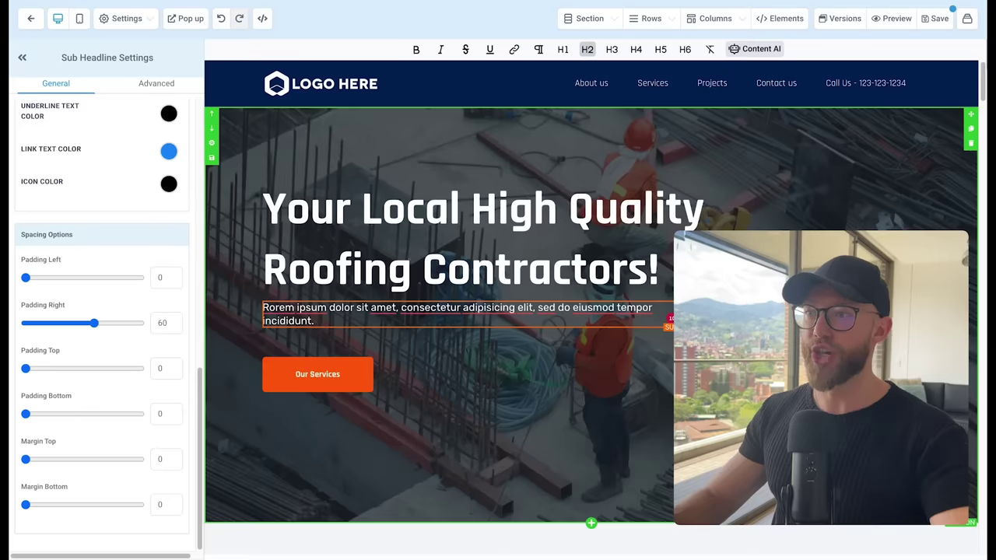
- Browse the roofing website template, then bring the Missed Call Text Back settings into view
scroll(482, 272, down, 1)
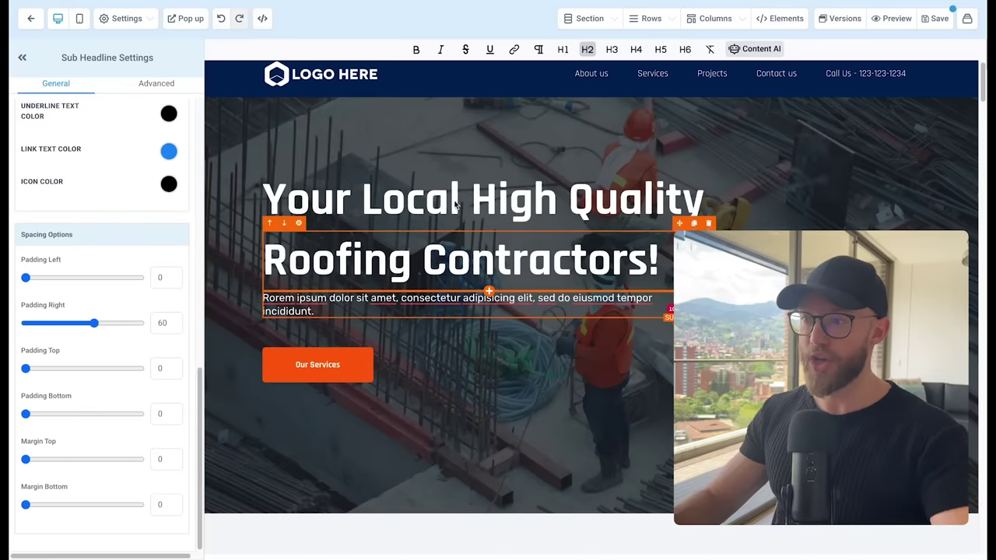
scroll(472, 281, up, 1)
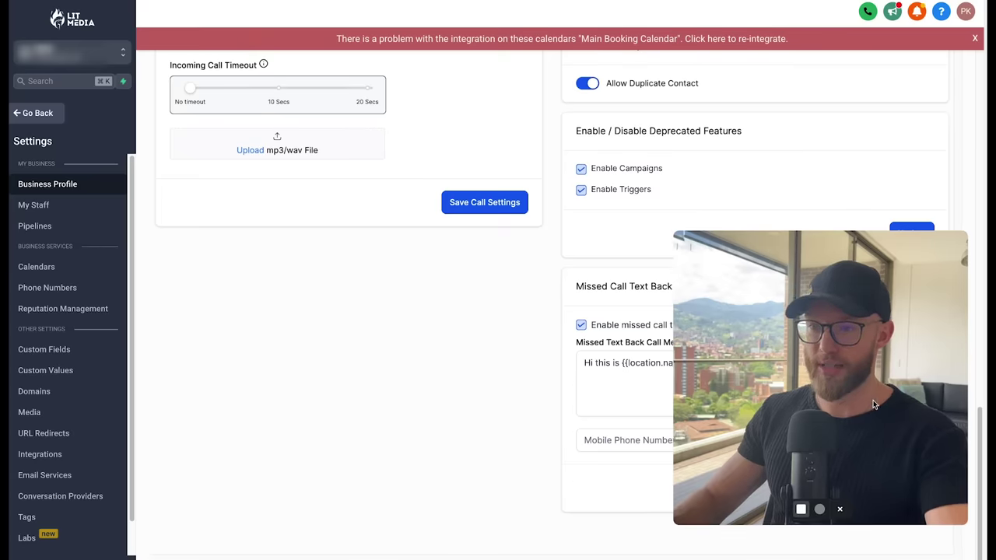
drag(869, 404, 398, 398)
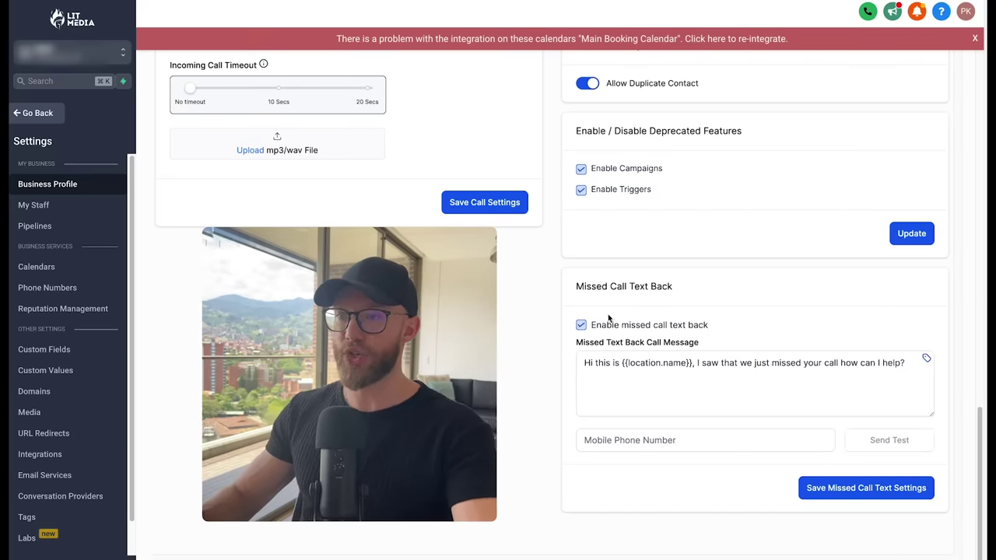
click(639, 370)
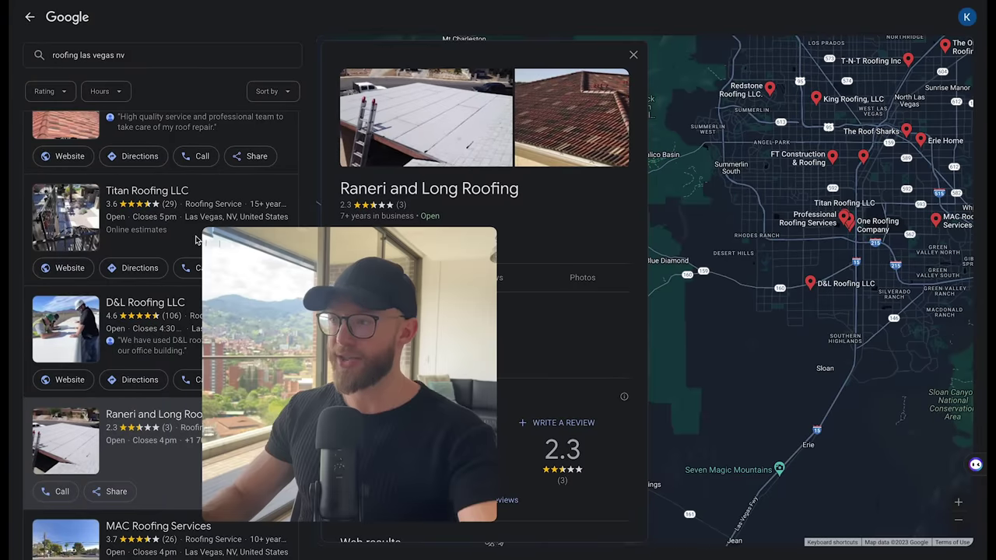
- Pan the Google Maps view across the Las Vegas roofing results
drag(376, 379, 834, 205)
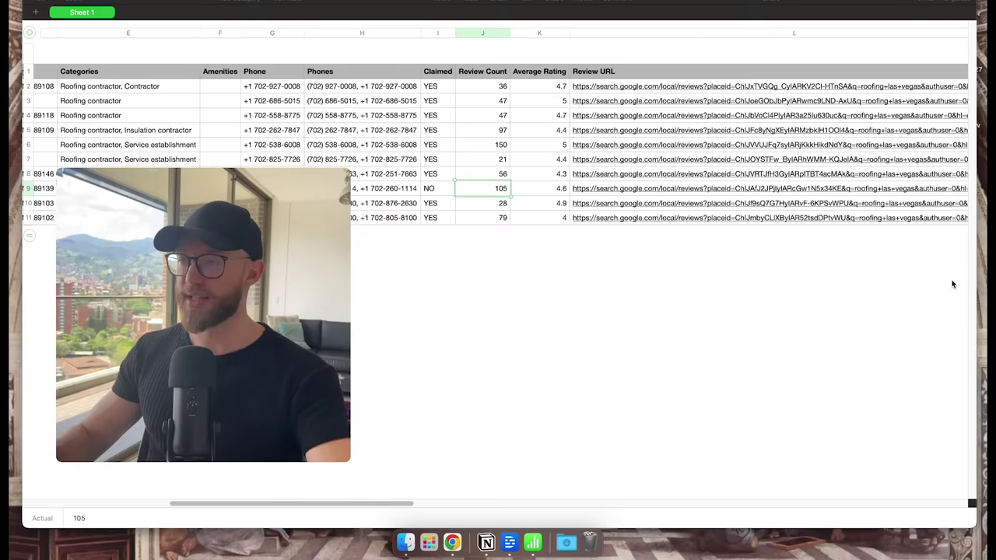
- Sort the leads table ascending by Claimed and highlight the single unclaimed NO business
mouse_move(349, 182)
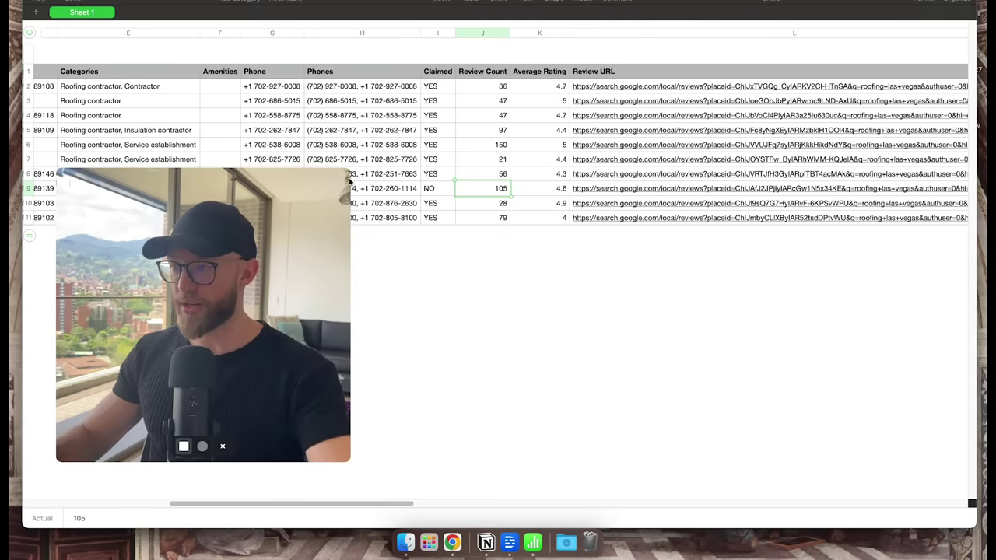
drag(349, 174, 406, 109)
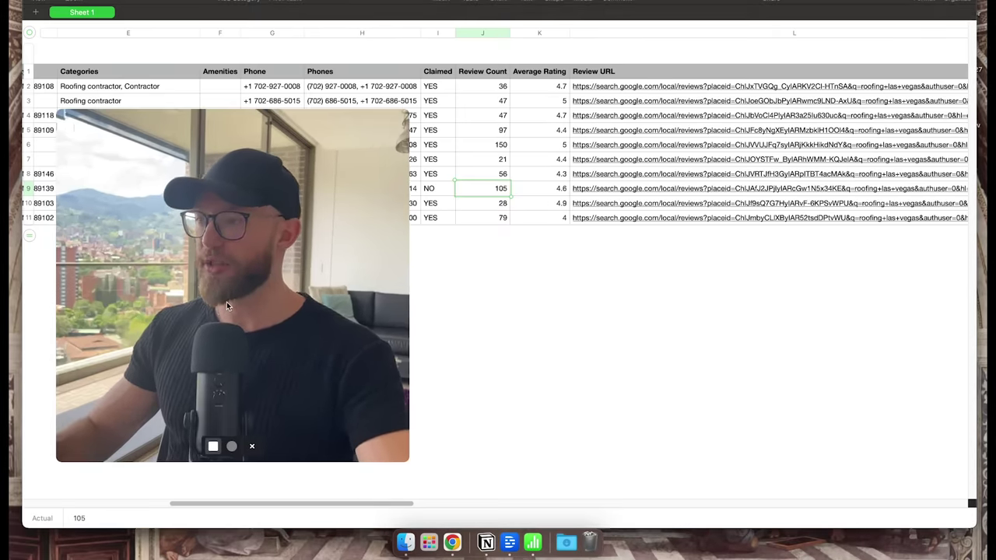
drag(226, 302, 201, 344)
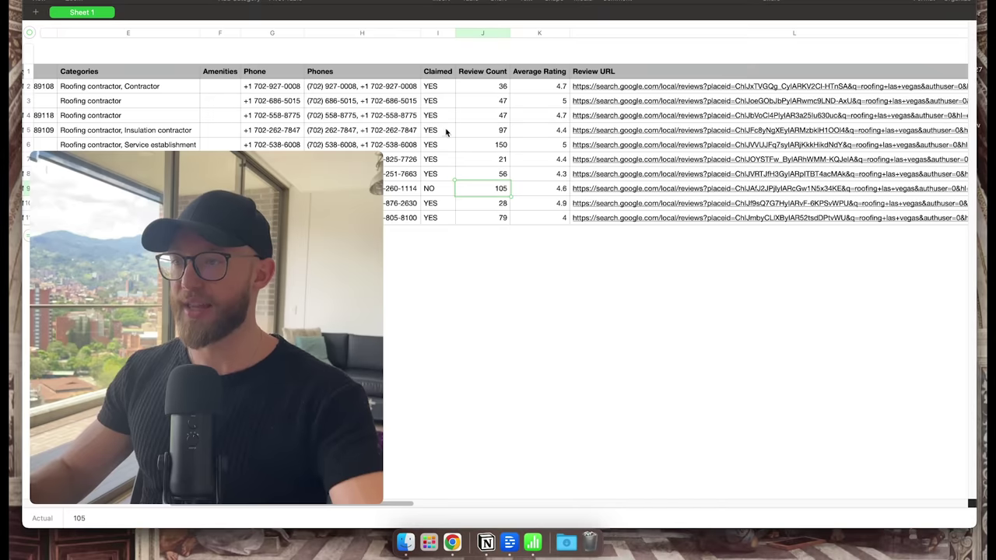
click(445, 131)
click(449, 35)
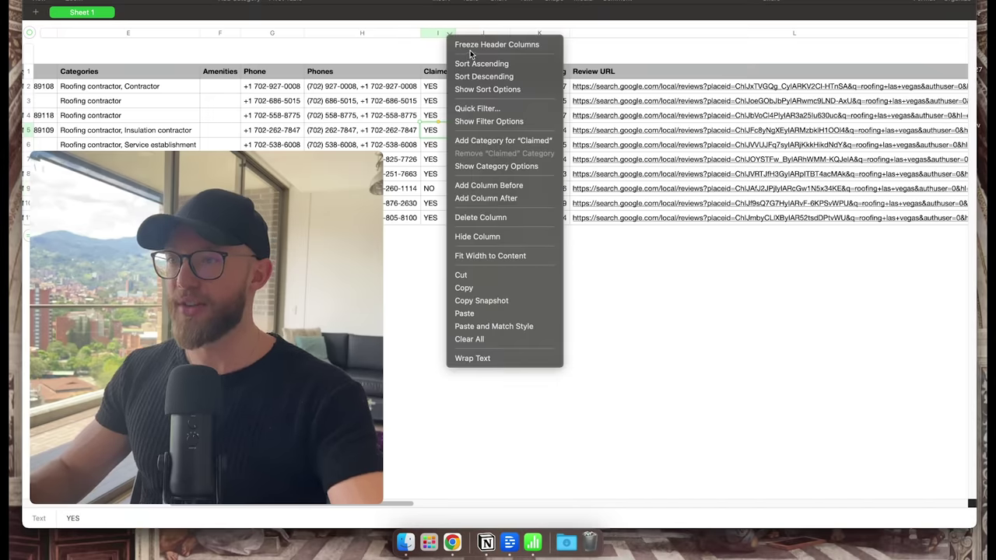
click(476, 61)
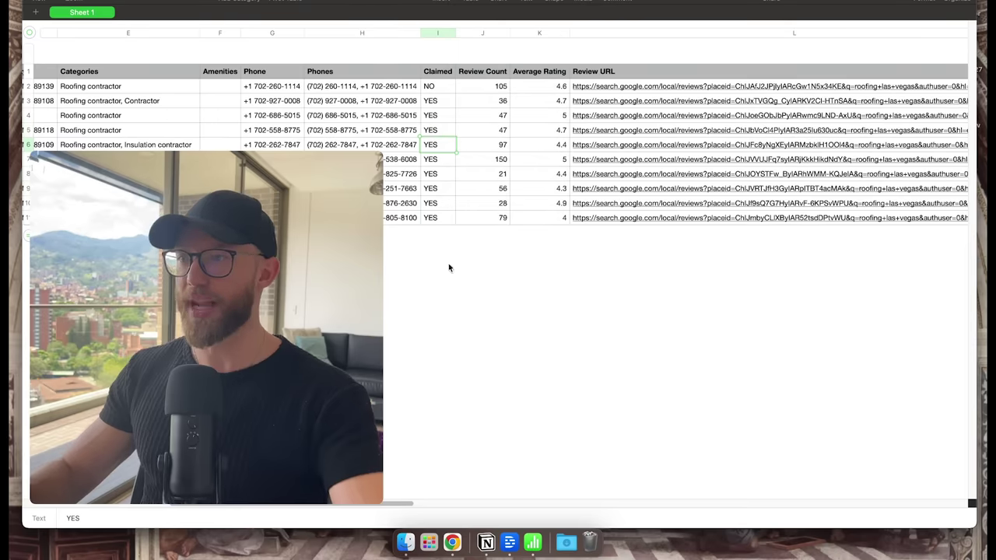
click(433, 87)
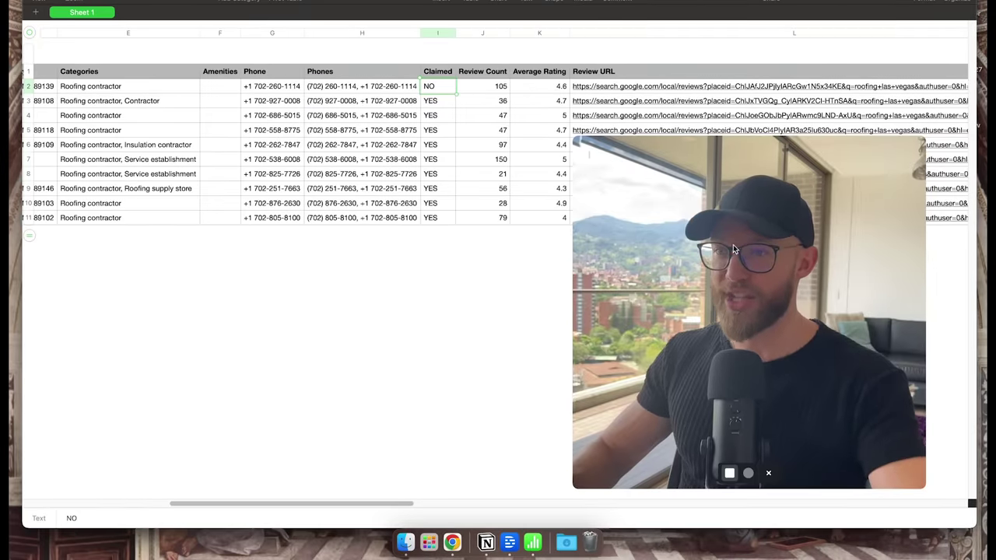
- Scroll right to the Website and Domain columns and select Q7, the business.site domain
drag(734, 262, 281, 294)
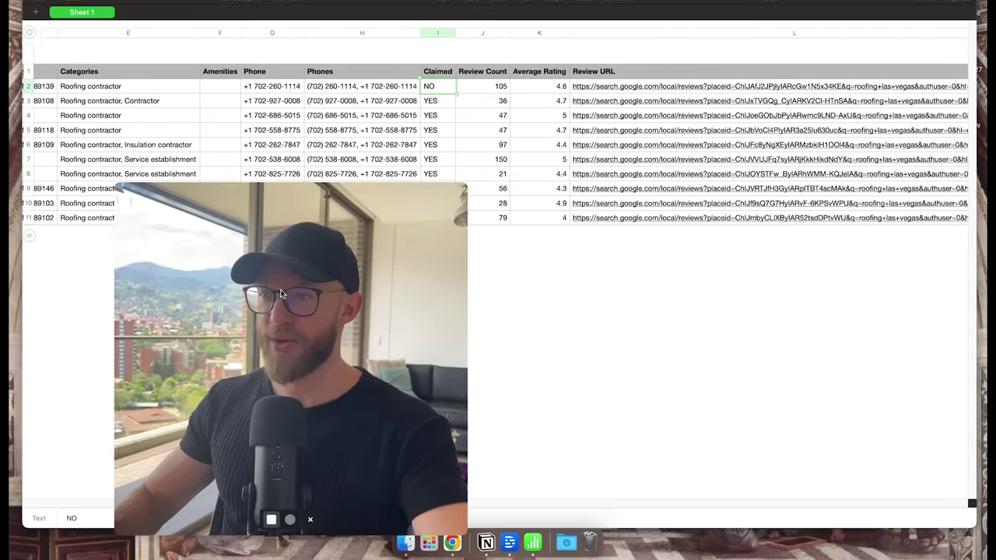
drag(396, 340, 328, 271)
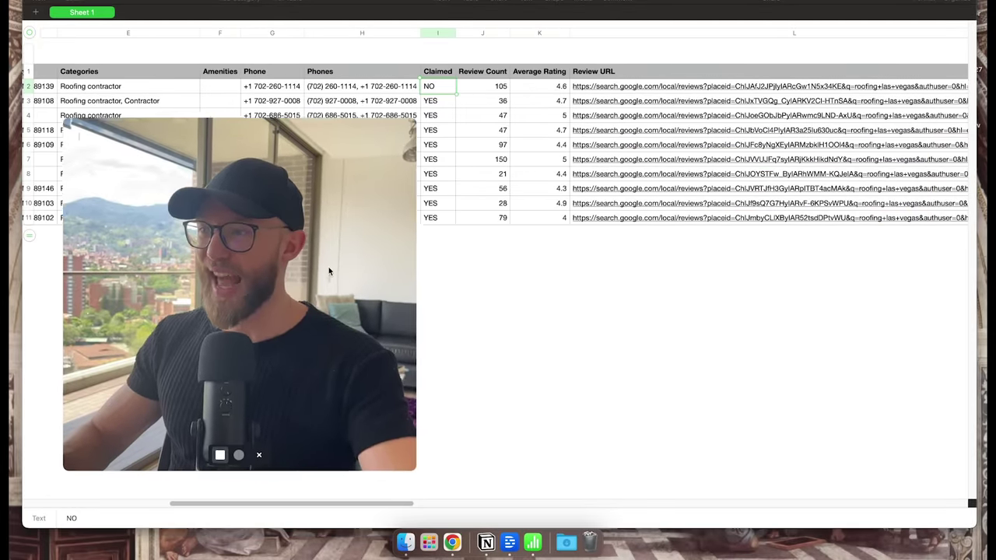
drag(384, 503, 612, 518)
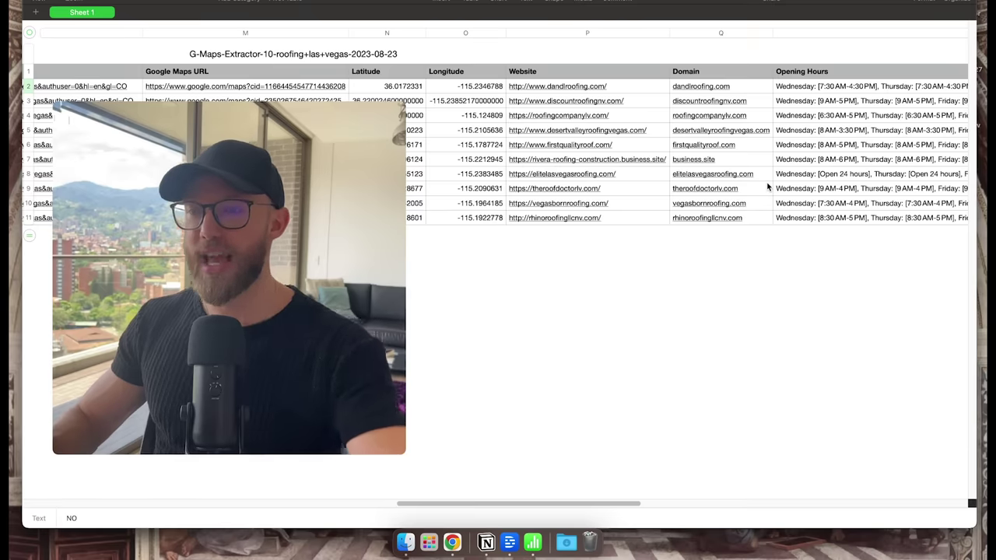
click(760, 163)
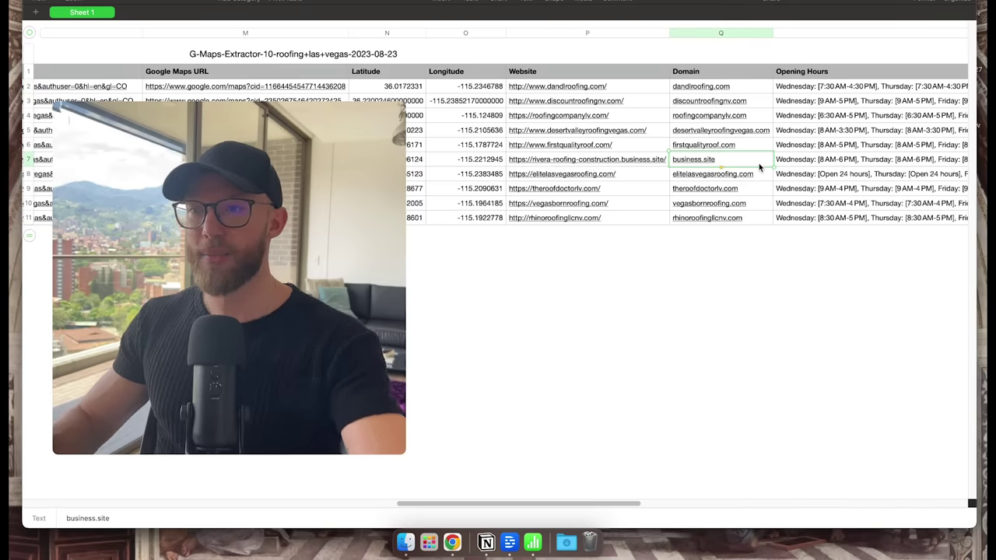